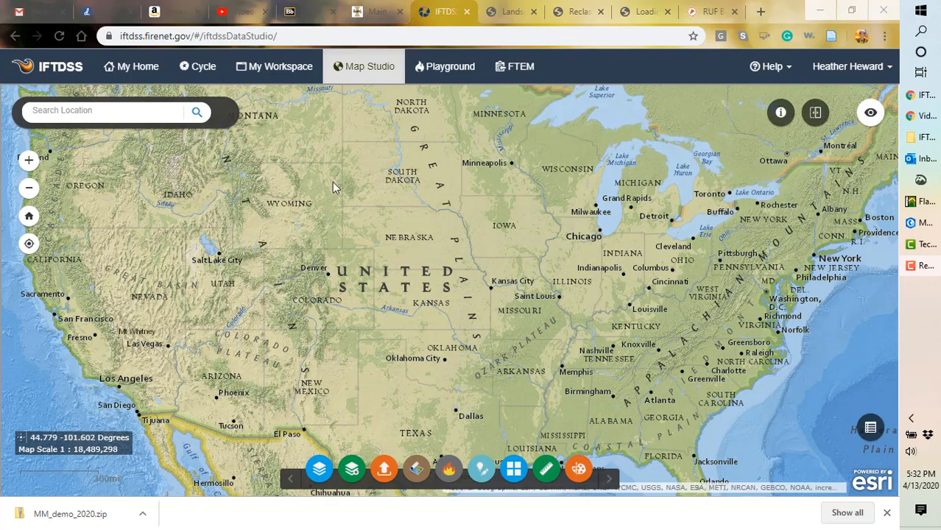
Step: Start a new landscape and draw its rectangular extent around Moscow and the Palouse Range, covering about 324,886 acres
left_click_drag(328, 233, 424, 268)
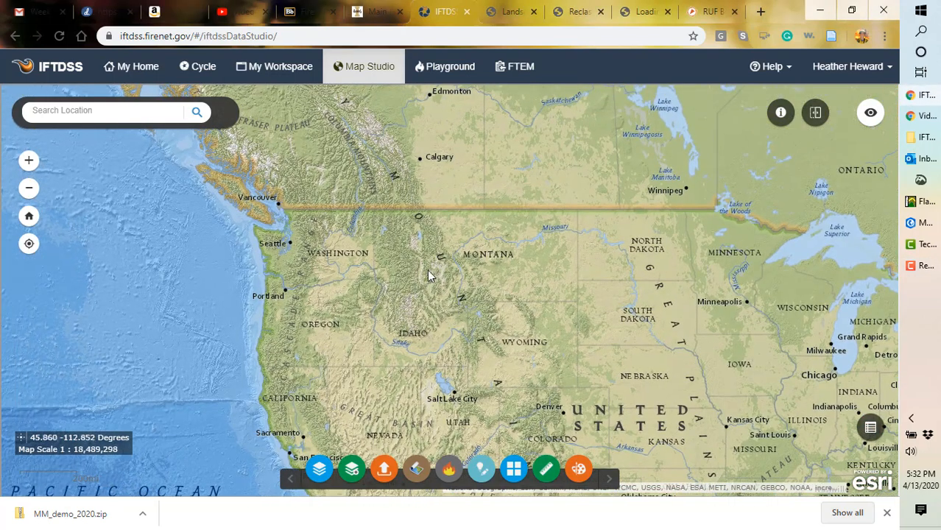
scroll(435, 283, "up", 1)
scroll(423, 274, "up", 1)
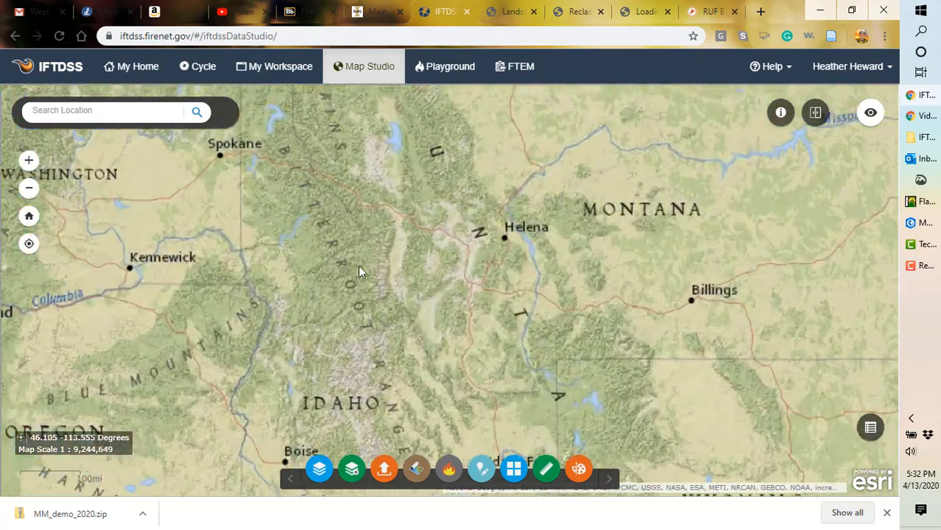
left_click_drag(287, 257, 464, 295)
scroll(416, 274, "up", 1)
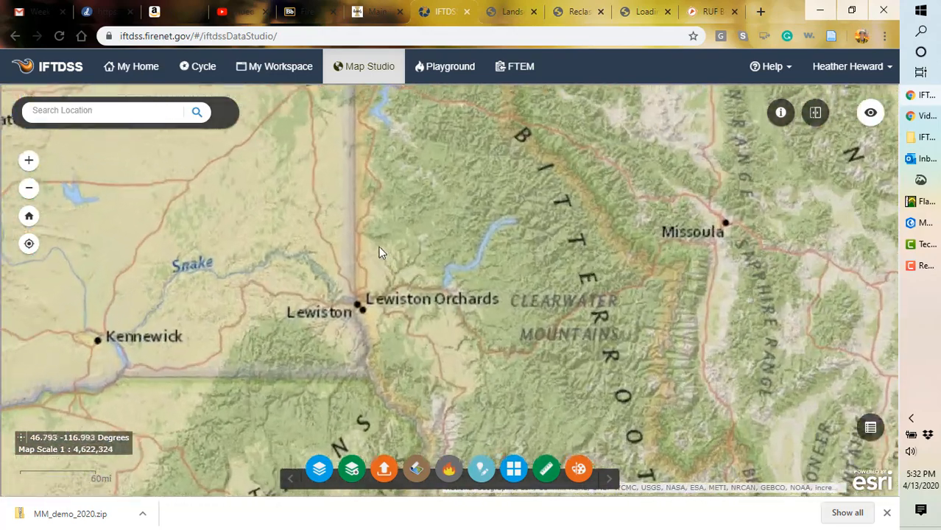
left_click_drag(380, 250, 539, 237)
scroll(567, 261, "up", 1)
scroll(499, 232, "up", 1)
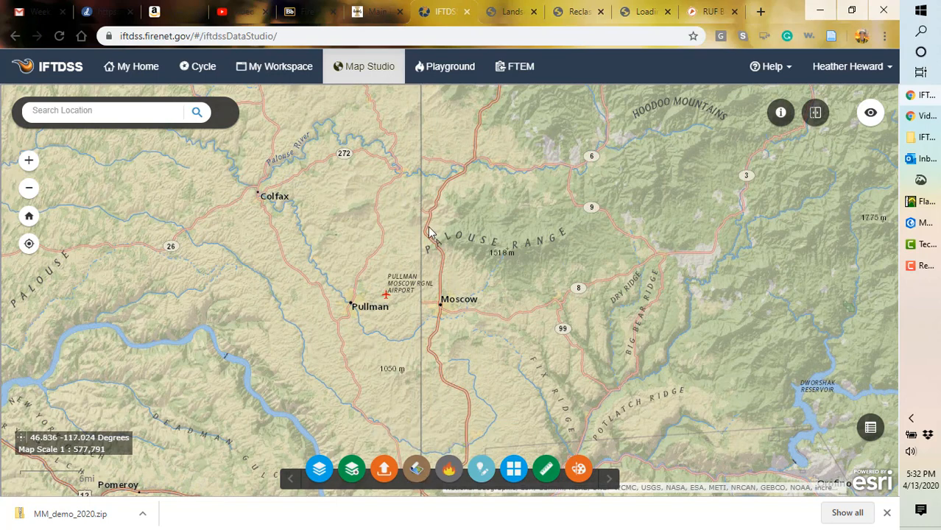
left_click(417, 470)
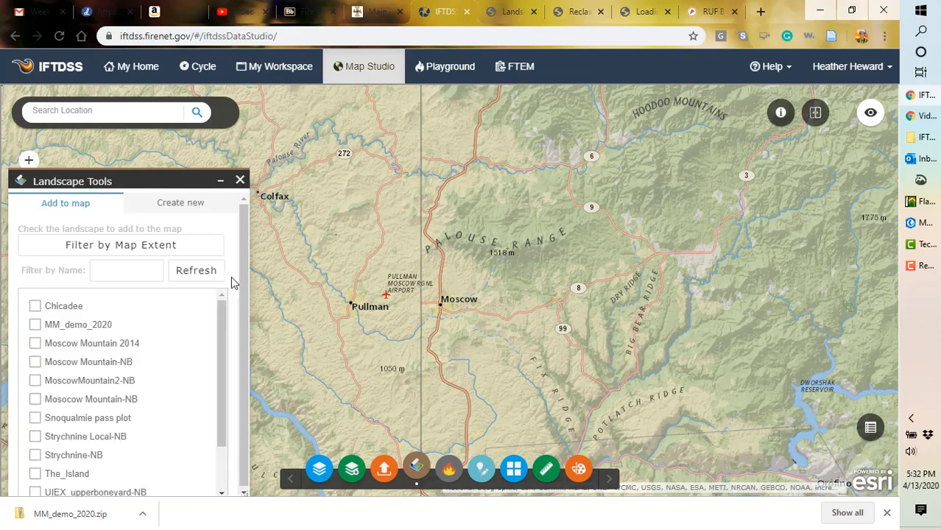
left_click(165, 206)
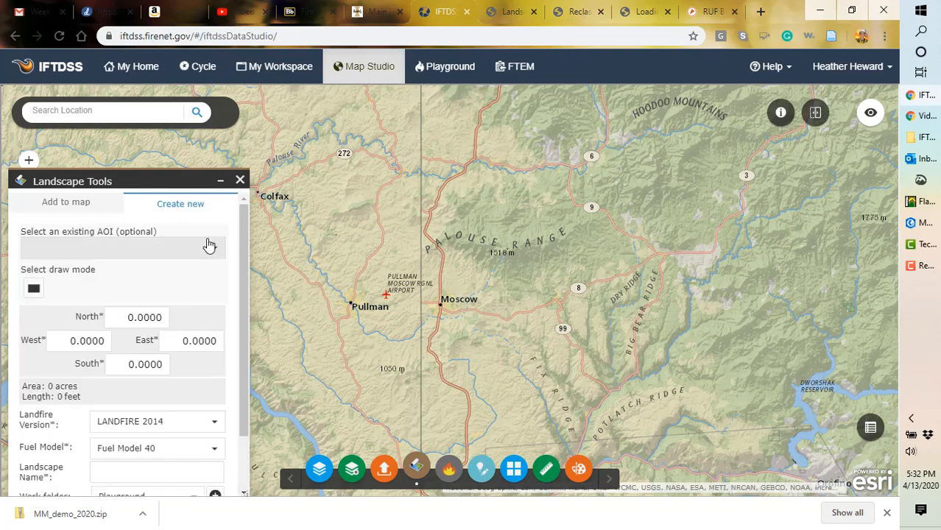
left_click(33, 289)
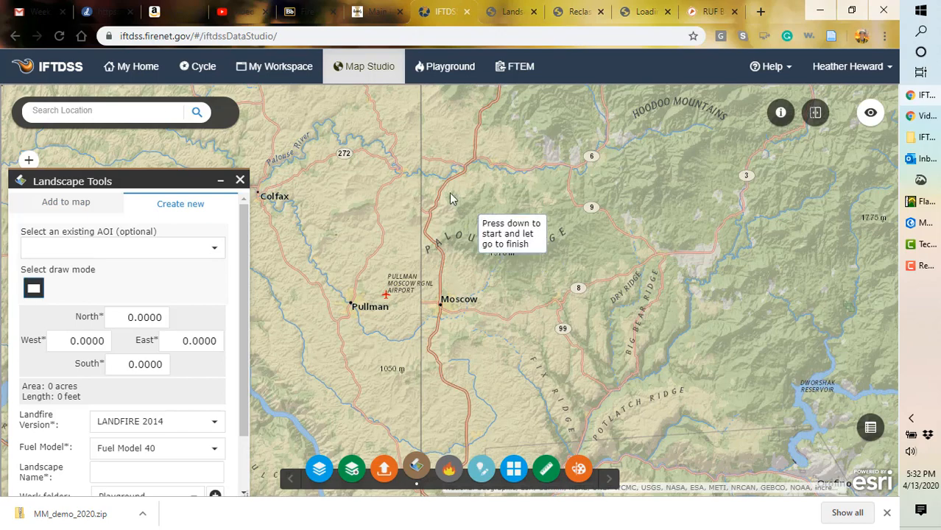
left_click_drag(398, 137, 676, 347)
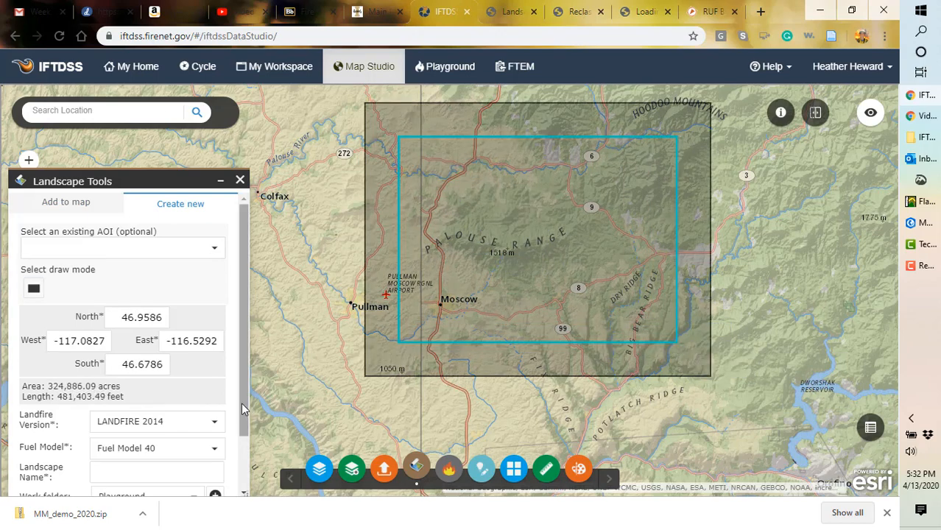
Step: Review the LANDFIRE version, fuel model, landscape name and work folder settings for the new landscape
left_click_drag(244, 398, 245, 458)
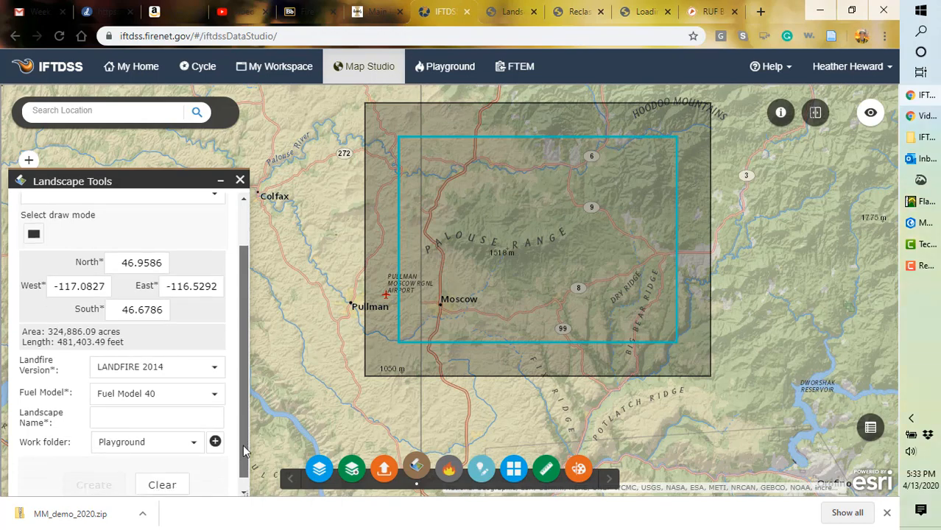
left_click(218, 375)
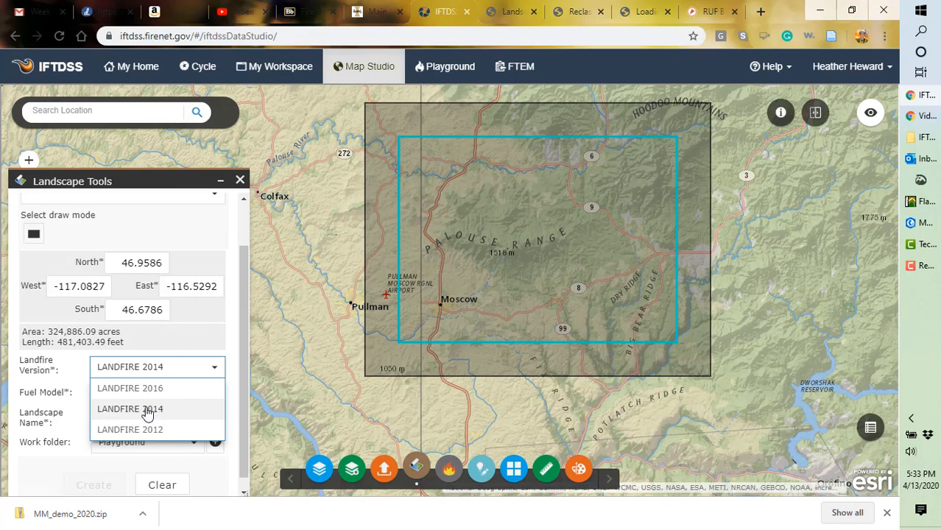
left_click(232, 392)
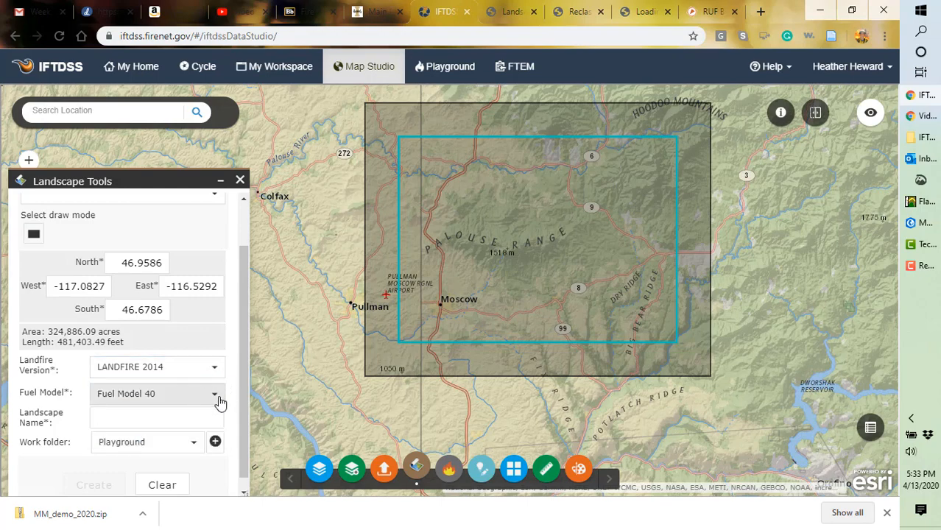
left_click(215, 397)
left_click(217, 403)
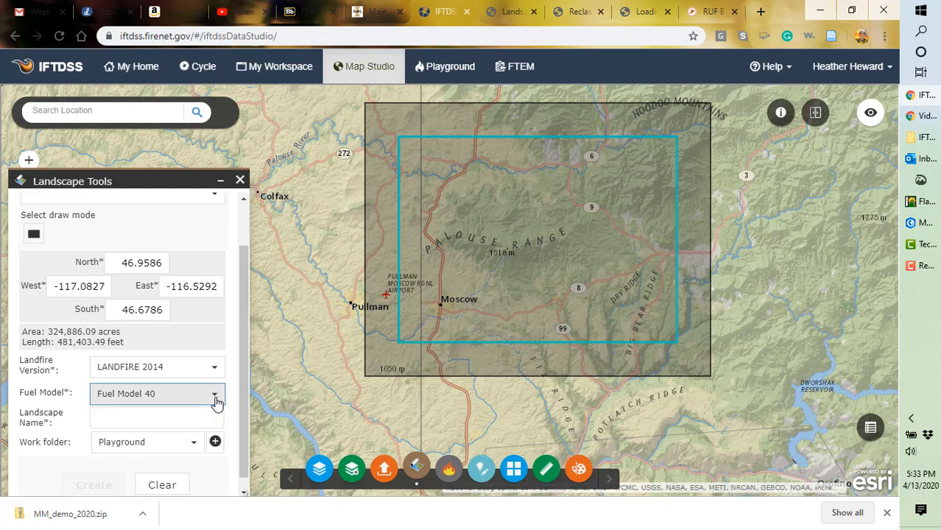
left_click(175, 414)
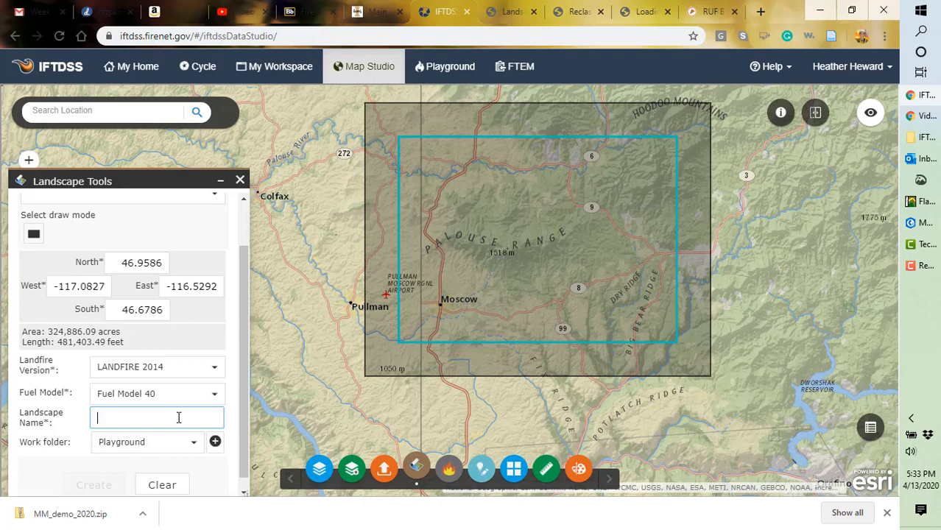
left_click(194, 445)
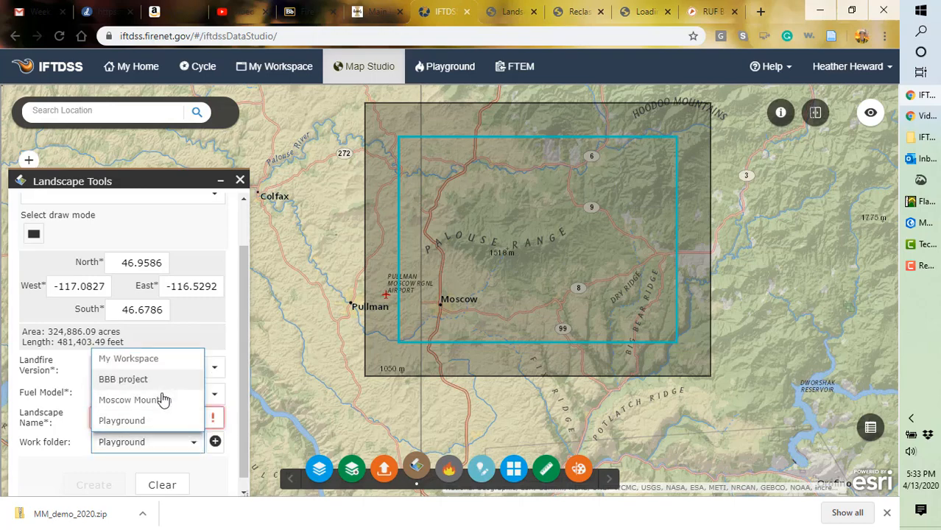
left_click(215, 467)
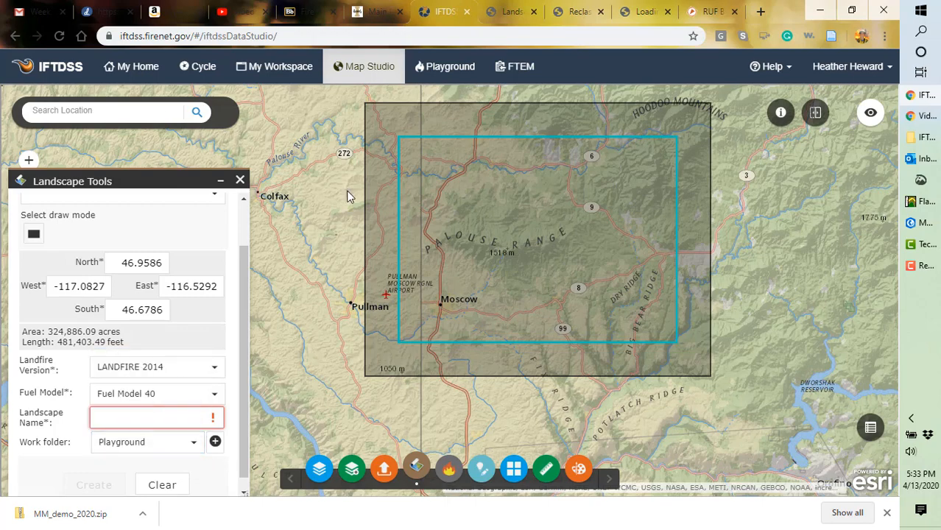
Step: Bring up the download options for the MM_demo_2020 landscape in My Workspace, and dismiss them without downloading
left_click(274, 74)
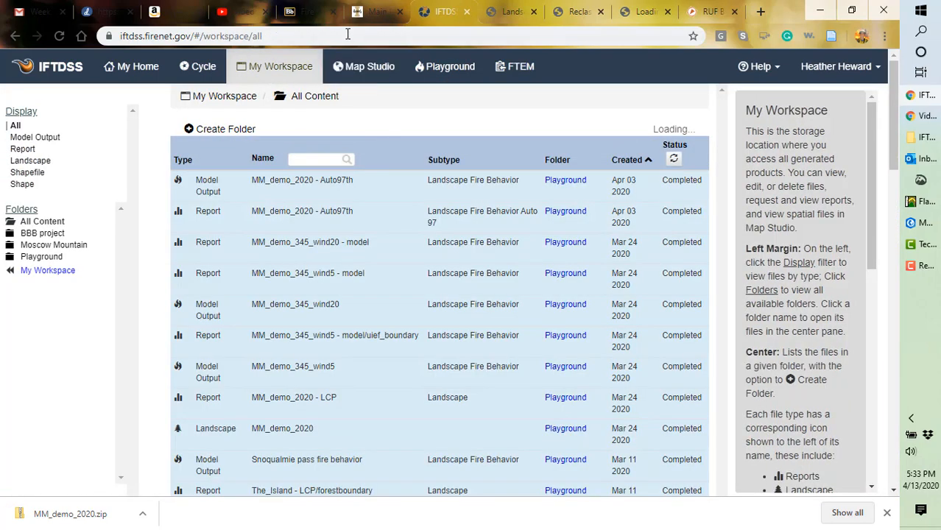
scroll(292, 402, "down", 1)
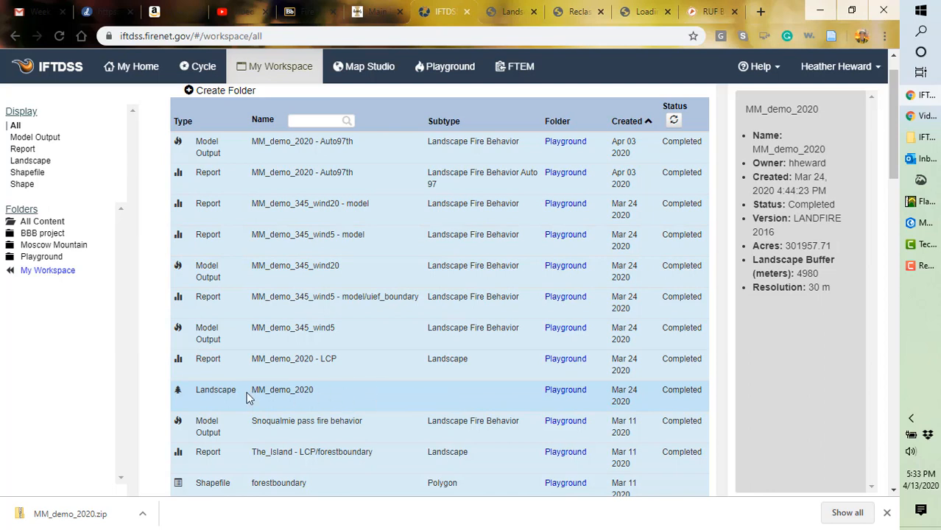
left_click(183, 393)
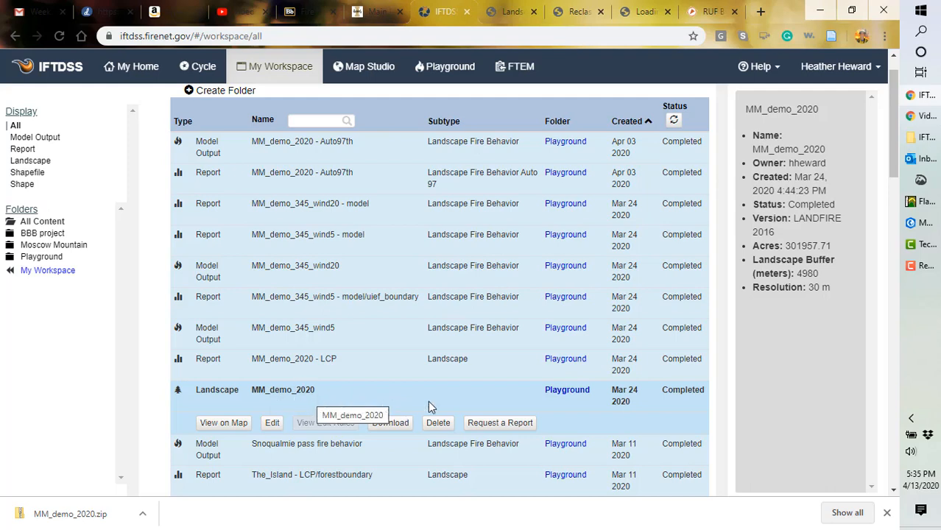
left_click(390, 424)
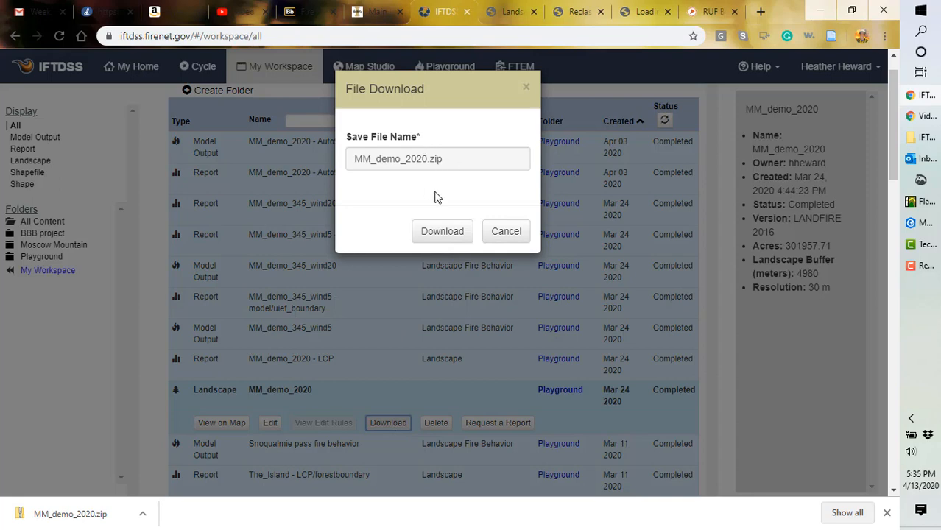
left_click(527, 89)
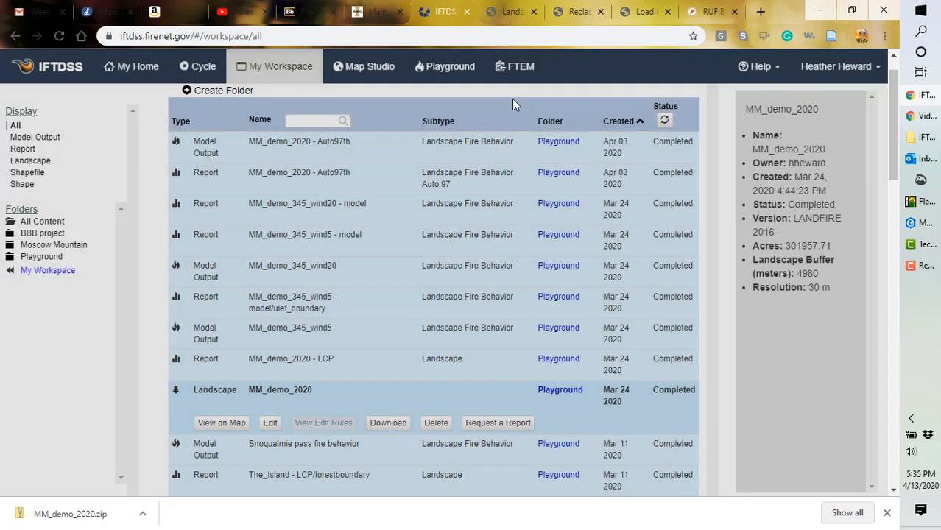
Step: Check the IFTDSS_data folder, switch to FlamMap and load MM_demo_2020.tif as the landscape file
left_click(918, 141)
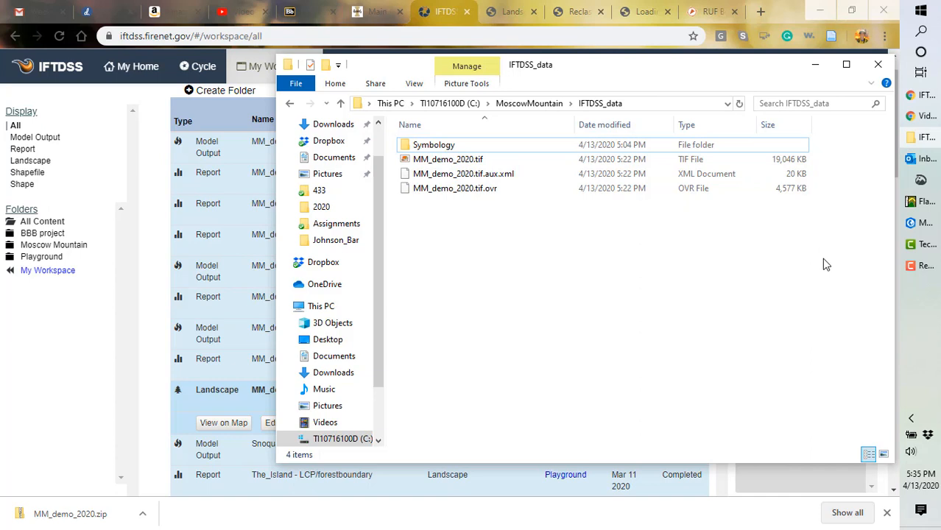
key("alt+Tab")
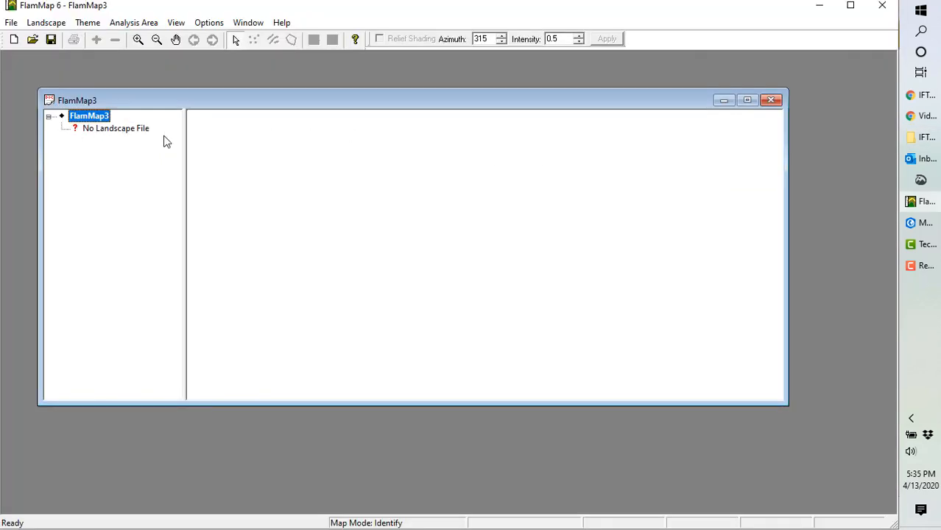
left_click(127, 134)
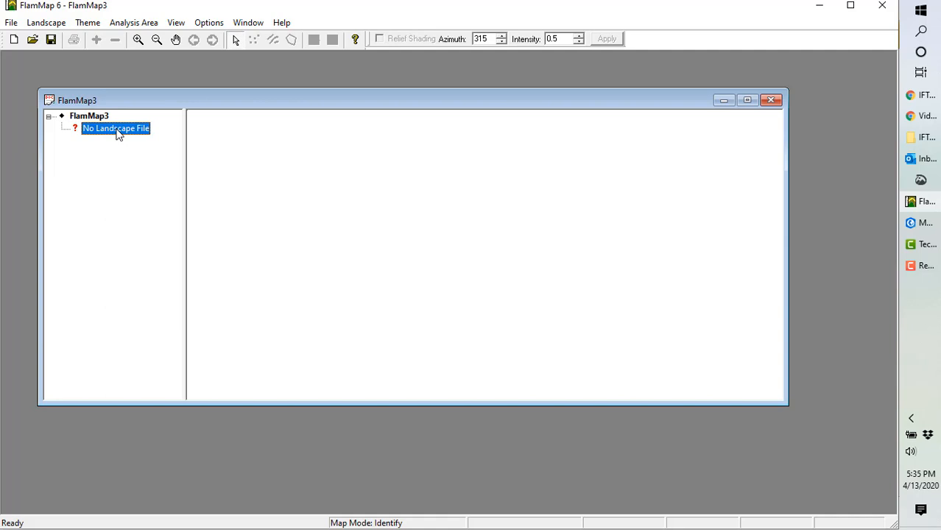
double_click(120, 130)
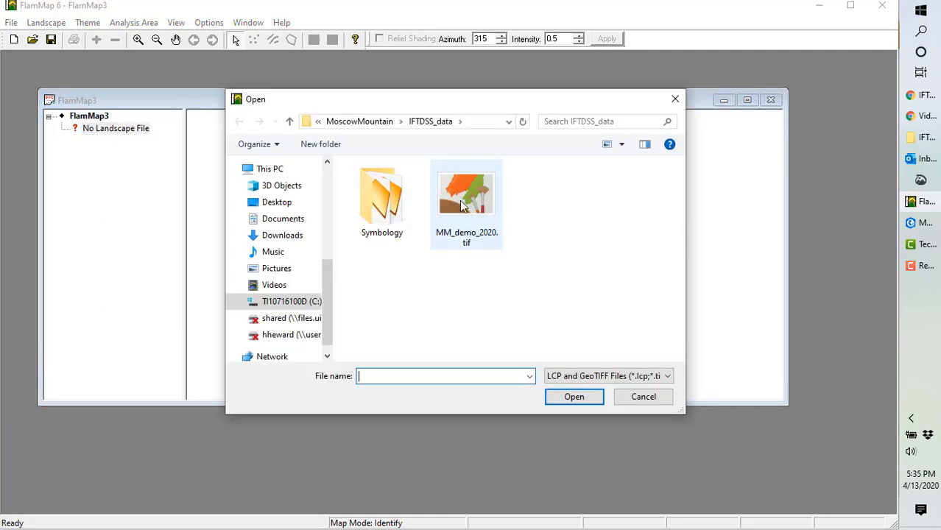
left_click(464, 203)
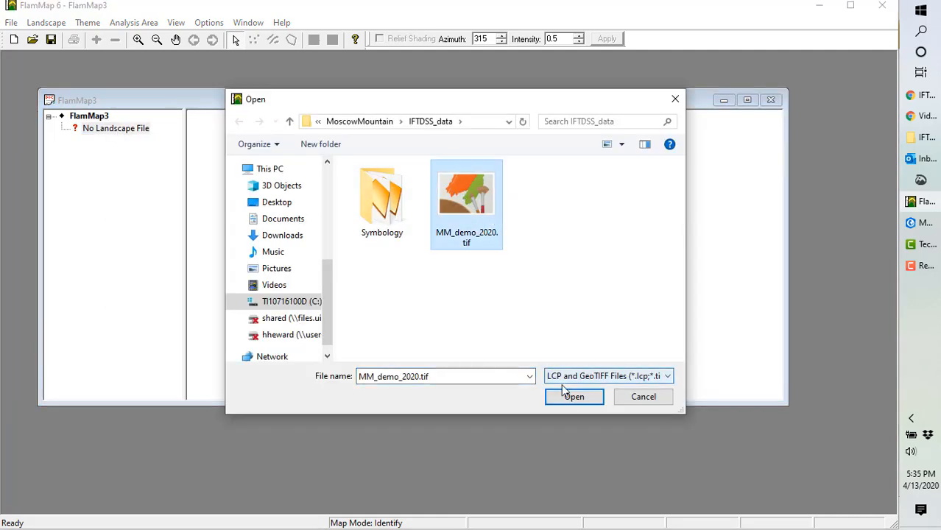
left_click(574, 398)
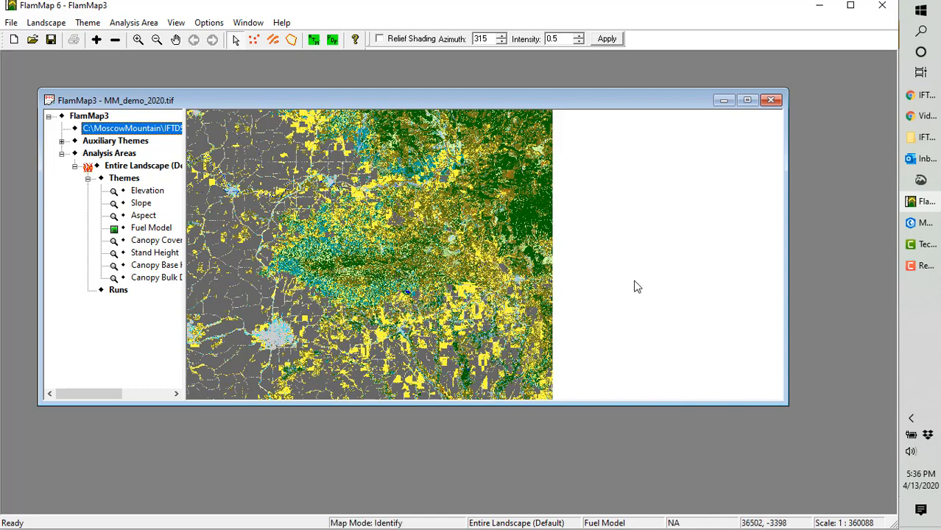
Step: Switch back to IFTDSS in Chrome and open the modeling Playground through the Cycle's Model Fire Behavior option
left_click(919, 98)
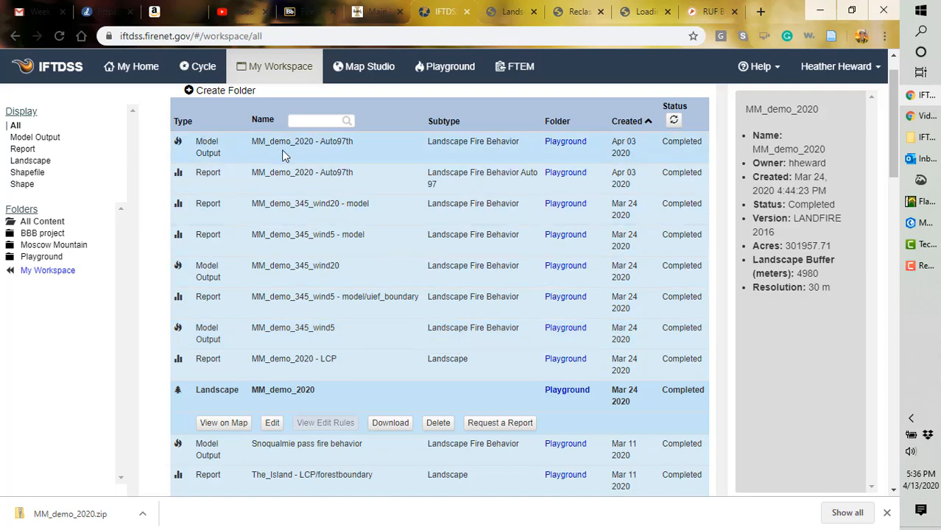
left_click(197, 72)
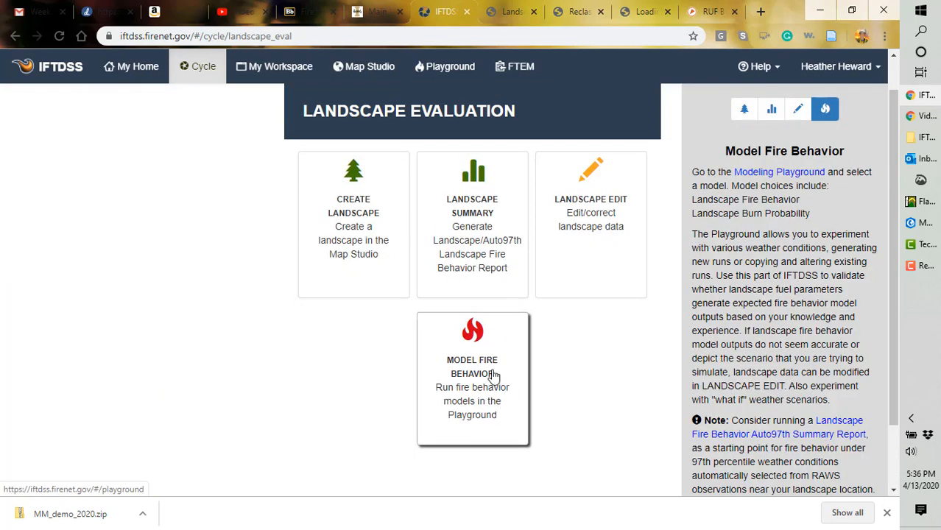
left_click(484, 376)
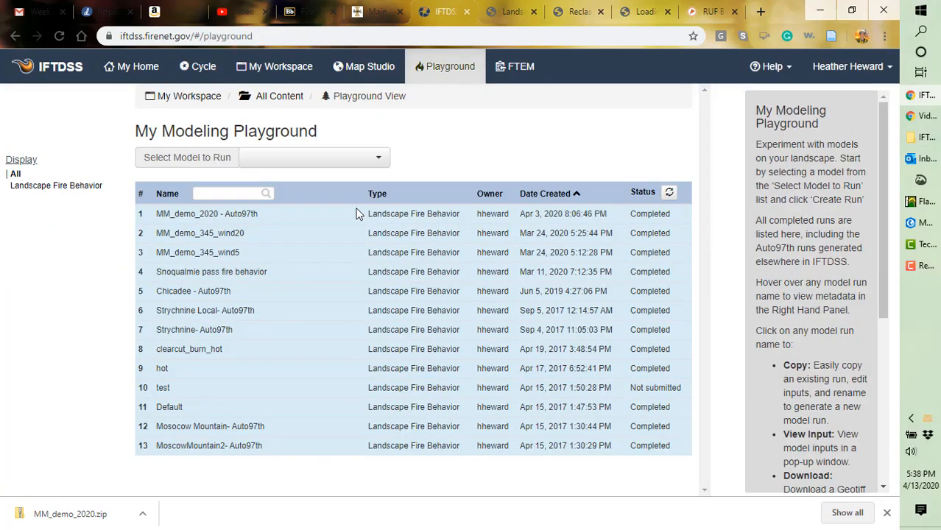
mouse_move(307, 215)
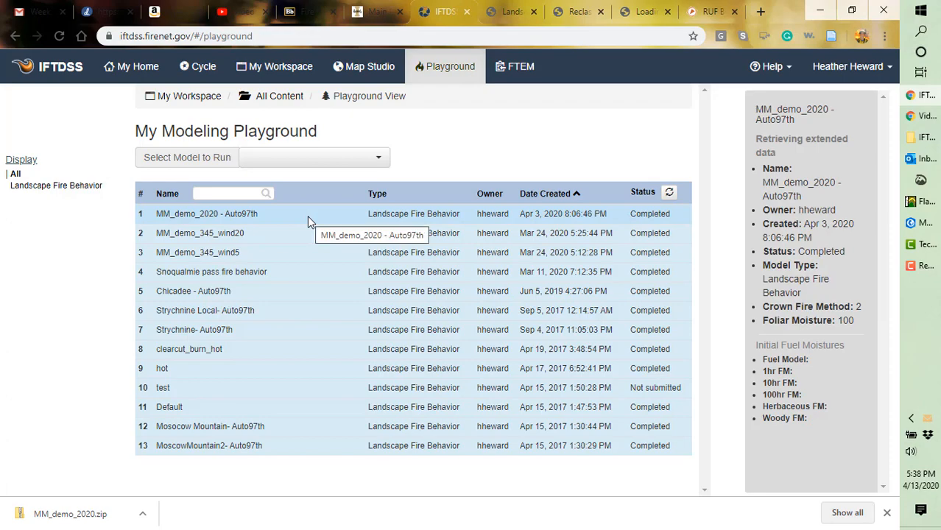
mouse_move(264, 383)
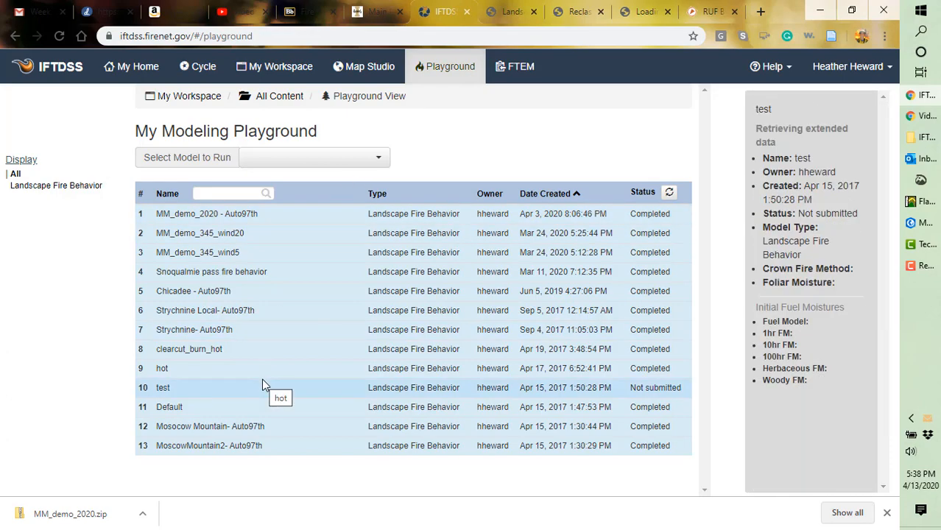
mouse_move(272, 270)
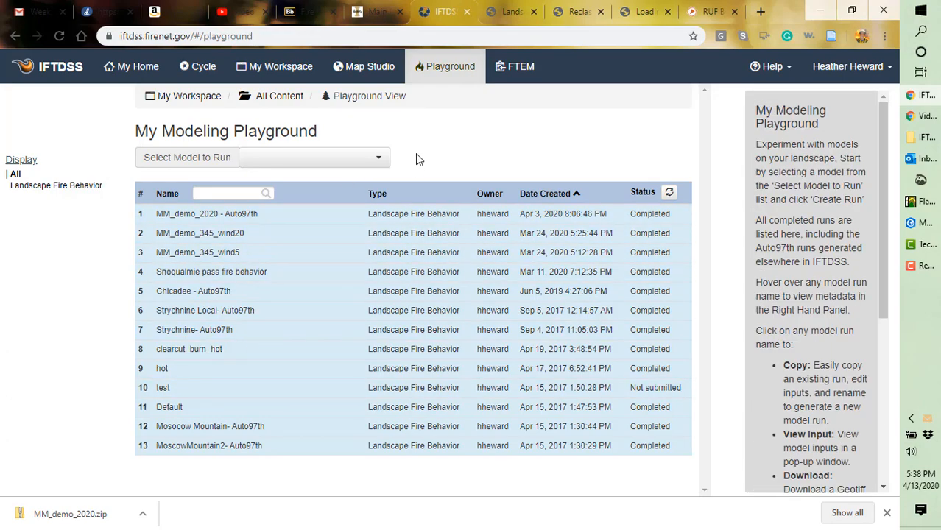
Step: Create a new Landscape Fire Behavior run in the Playground and select MM_demo_2020 as its landscape
left_click(378, 161)
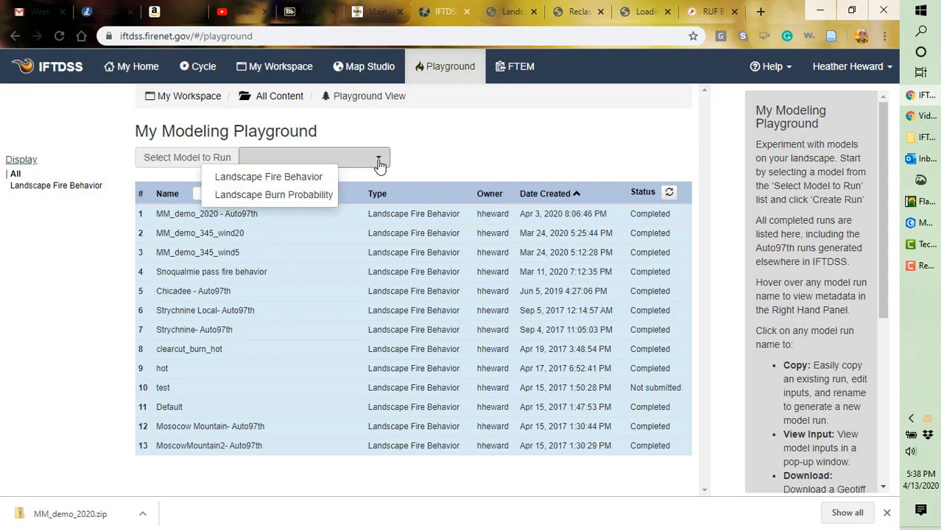
left_click(282, 179)
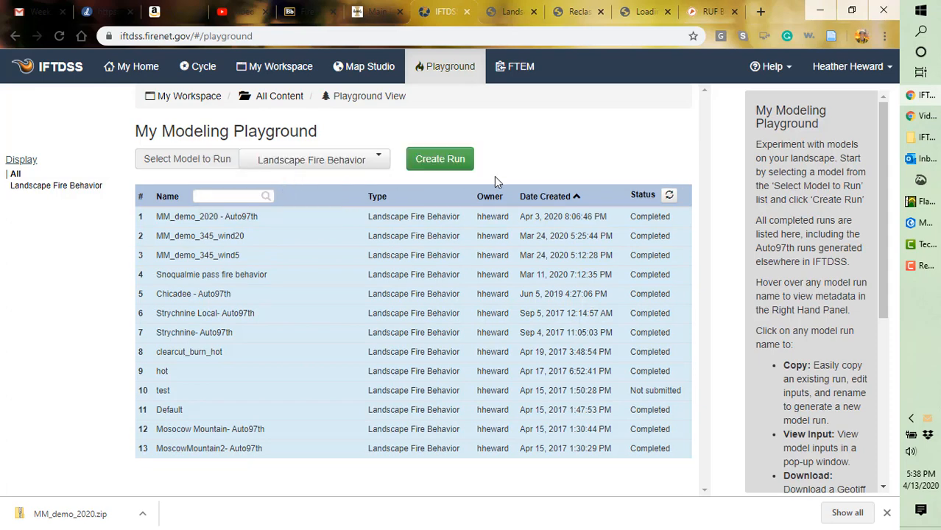
left_click(442, 161)
left_click(385, 196)
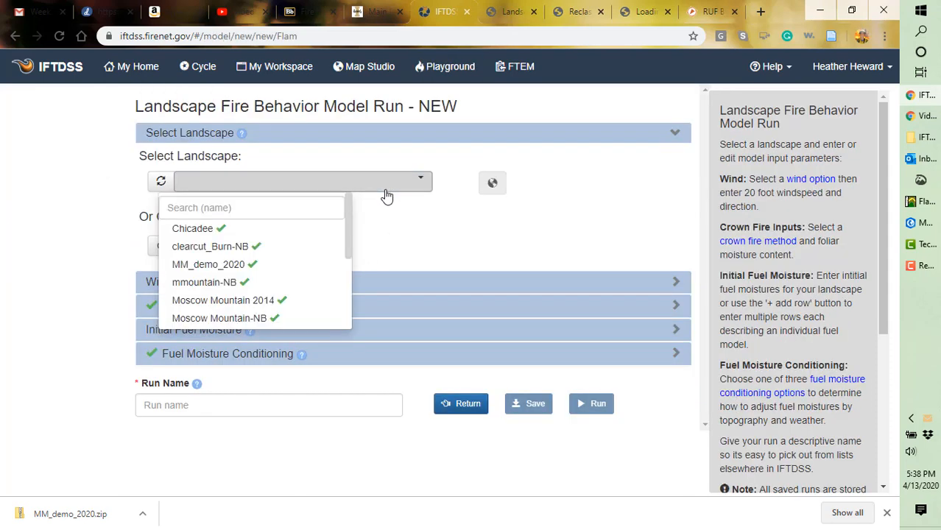
left_click(222, 265)
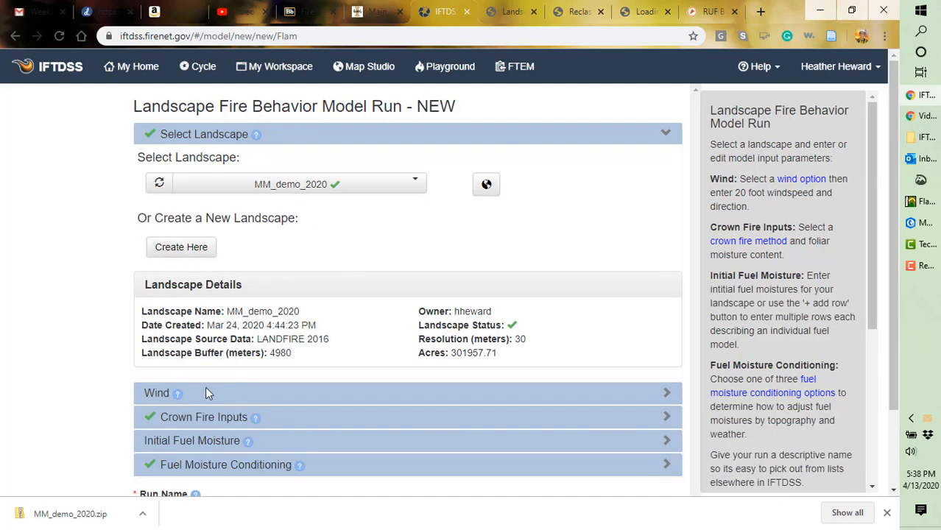
Step: For the run's gridded winds, set the wind speed to 20 mph and the wind direction to 0 degrees
left_click(156, 394)
scroll(301, 380, "down", 3)
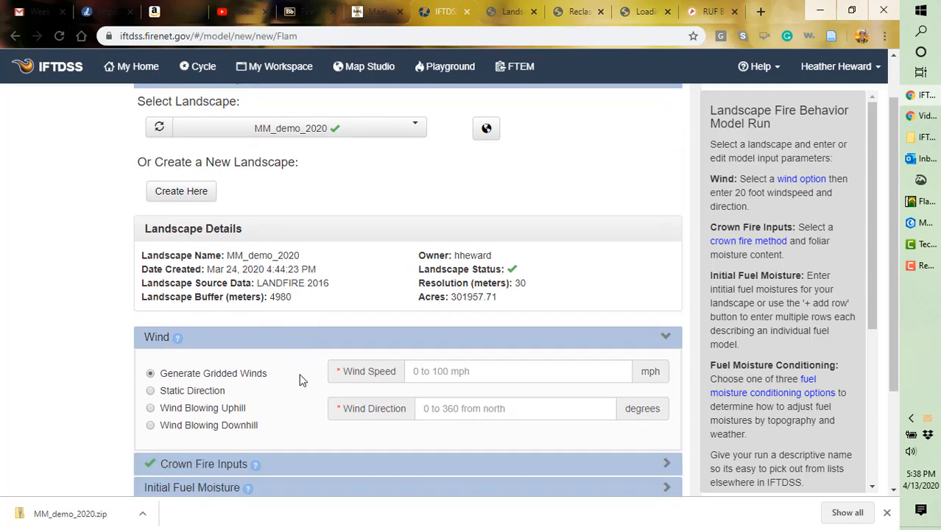
left_click(429, 285)
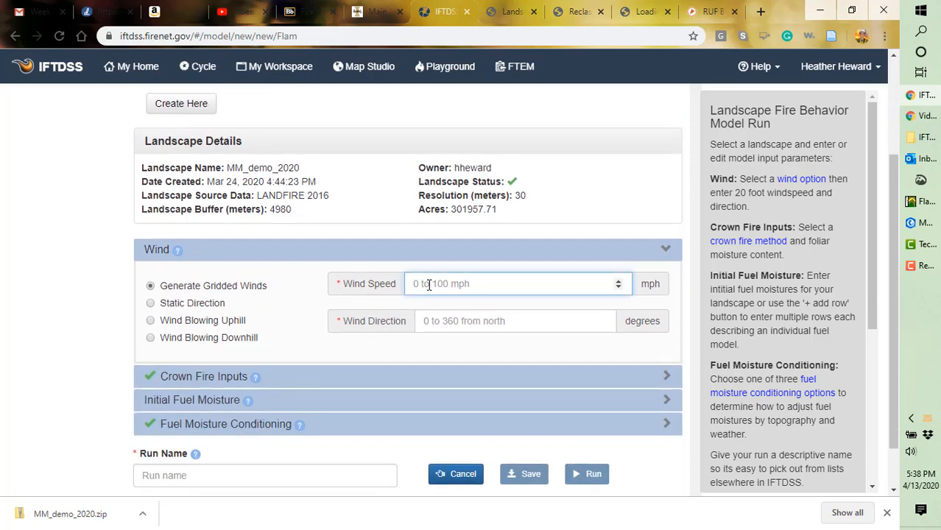
type("20")
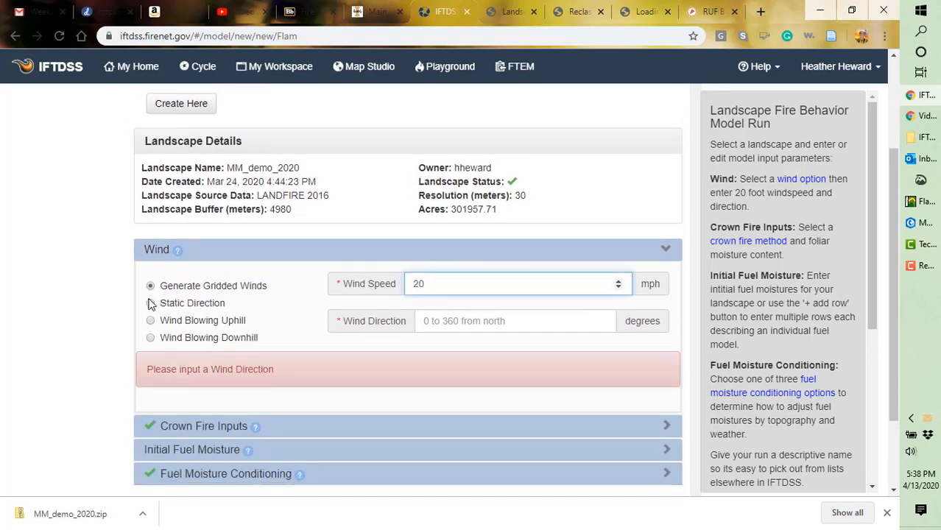
scroll(352, 305, "down", 2)
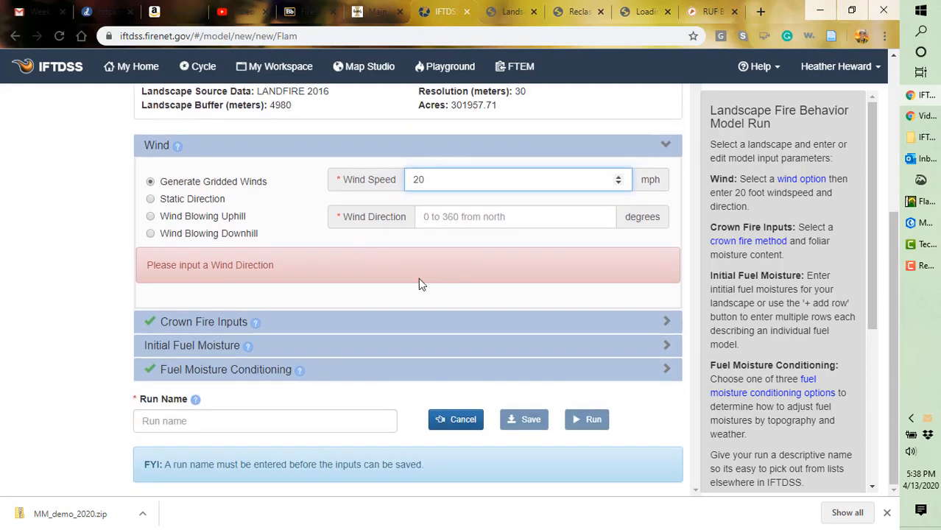
left_click(440, 218)
type("0")
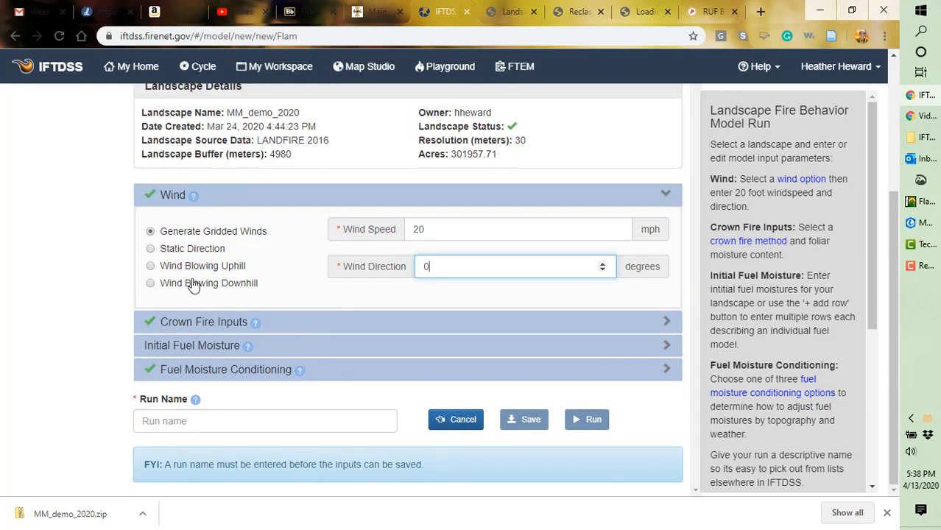
Step: Expand the crown fire and conditioning settings, and set initial fuel moistures to 3 (1hr), 4 (10hr), 5 (100hr), 40 (herb) and 60 (woody)
left_click(184, 322)
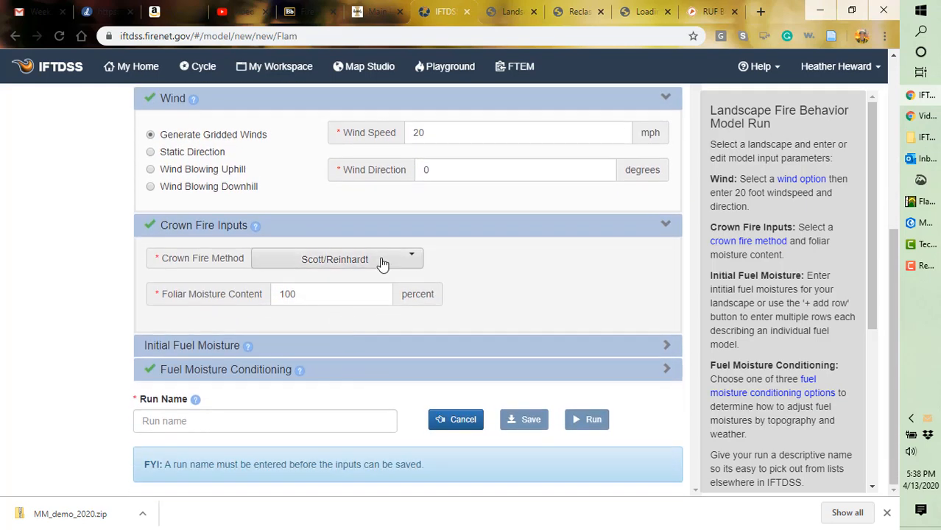
left_click(194, 352)
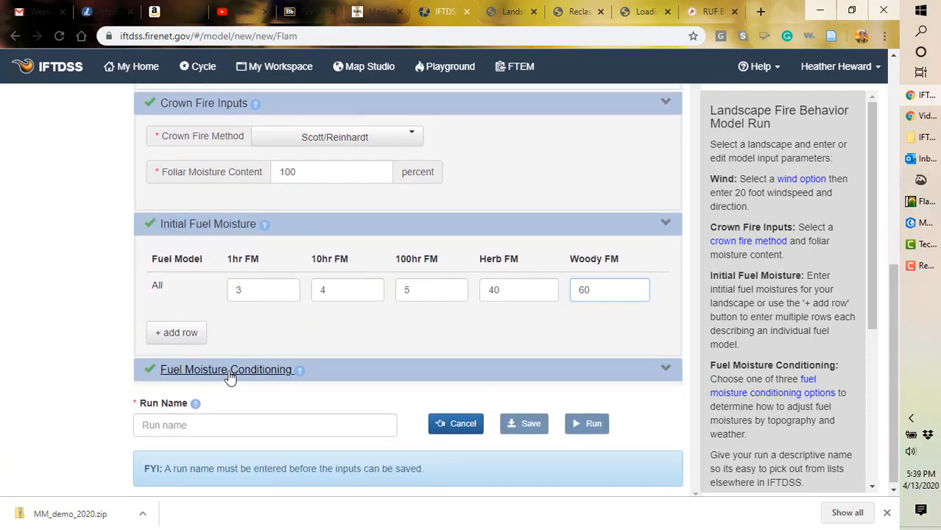
left_click(277, 369)
scroll(353, 331, "down", 2)
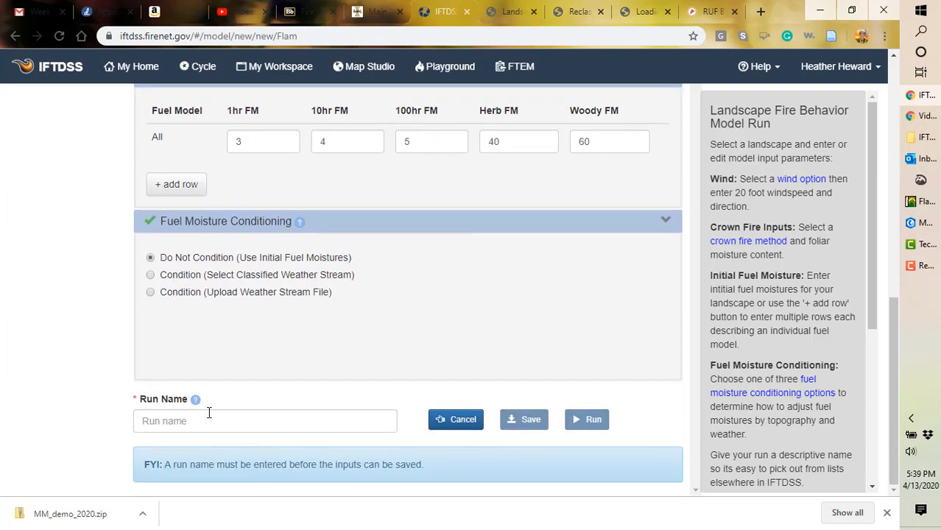
Step: Name the run MM_dry_20mpr, submit it and return to the list of model runs
left_click(188, 422)
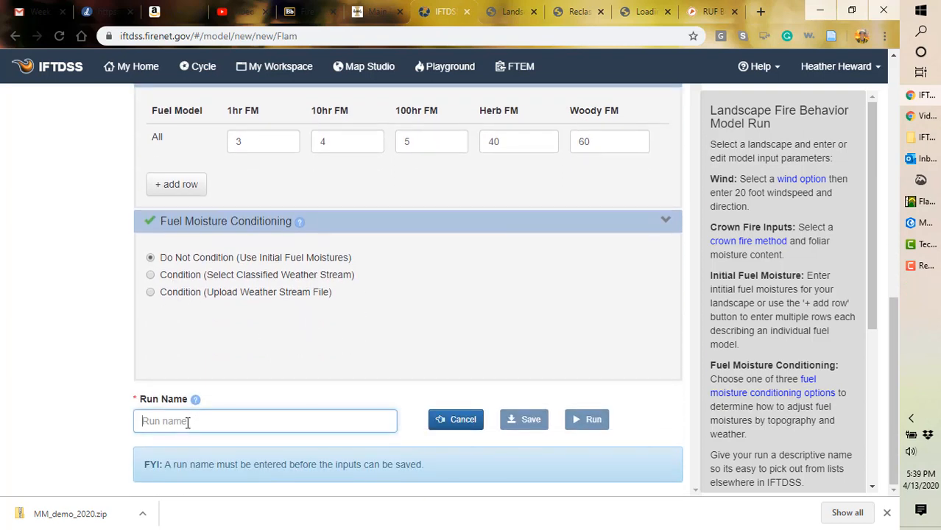
type("MM_dry_20mpr")
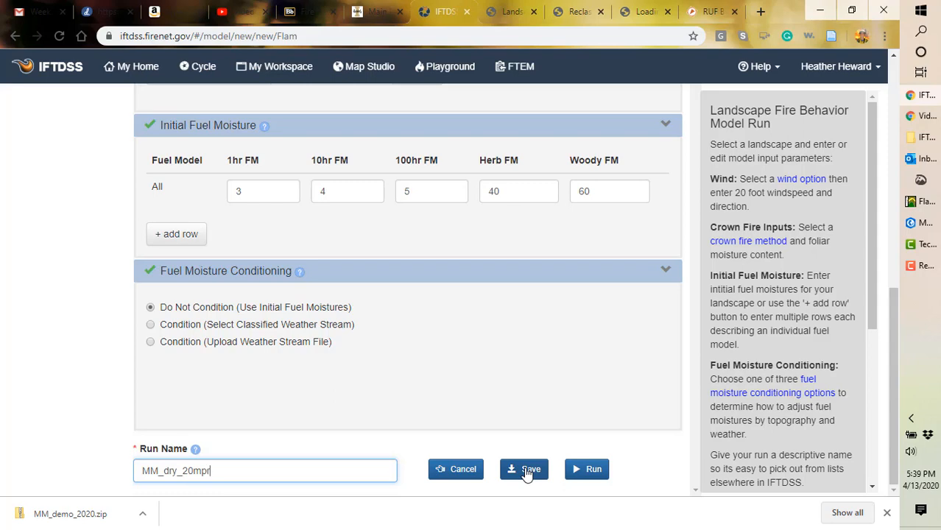
left_click(587, 472)
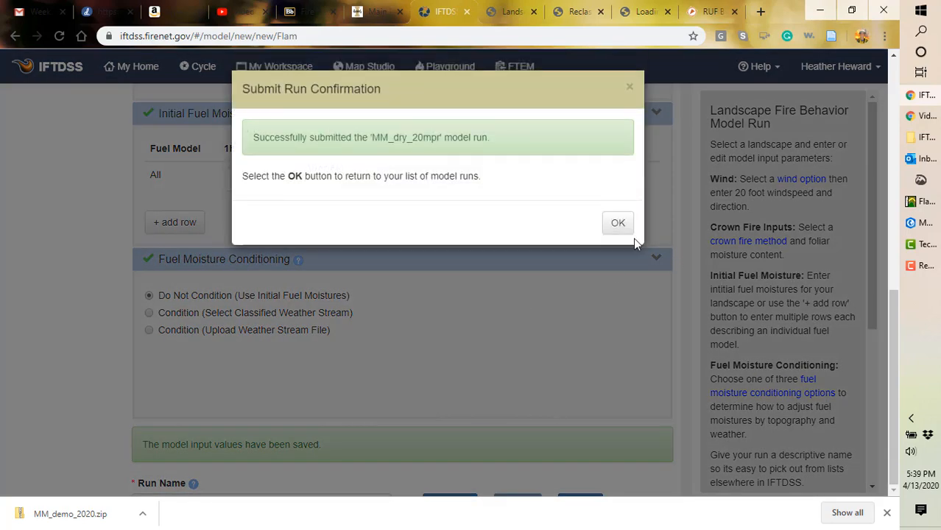
left_click(617, 225)
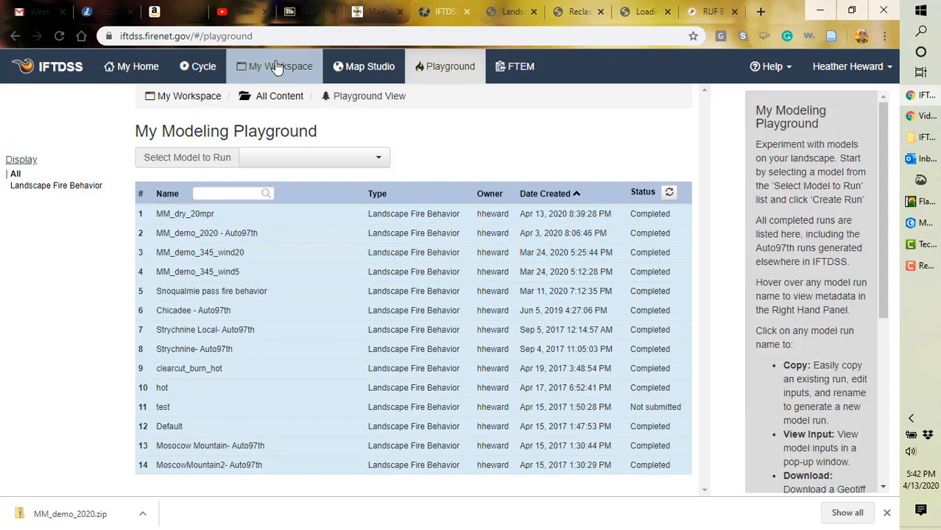
Step: In My Workspace, show the options for the MM_dry_20mpr output, view the MM_demo_2020 - Auto97th report summary, and return to the workspace
left_click(277, 66)
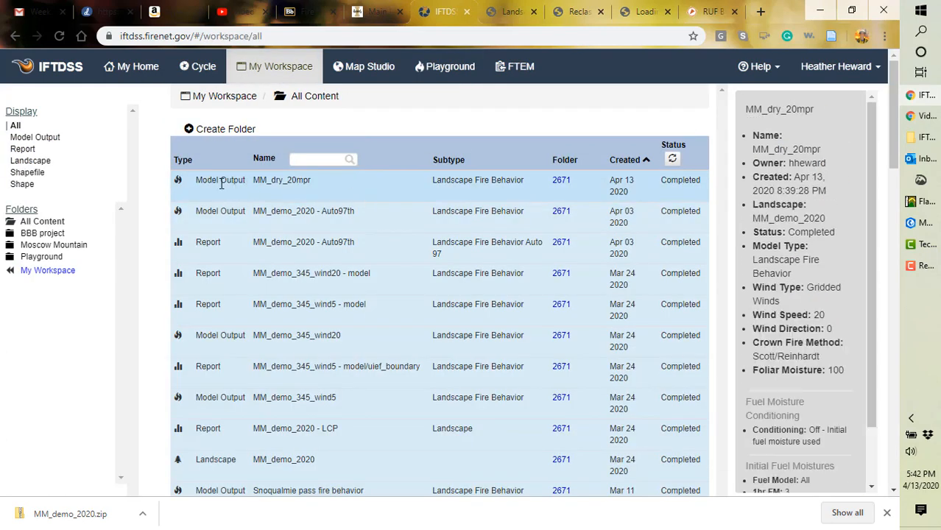
left_click(234, 182)
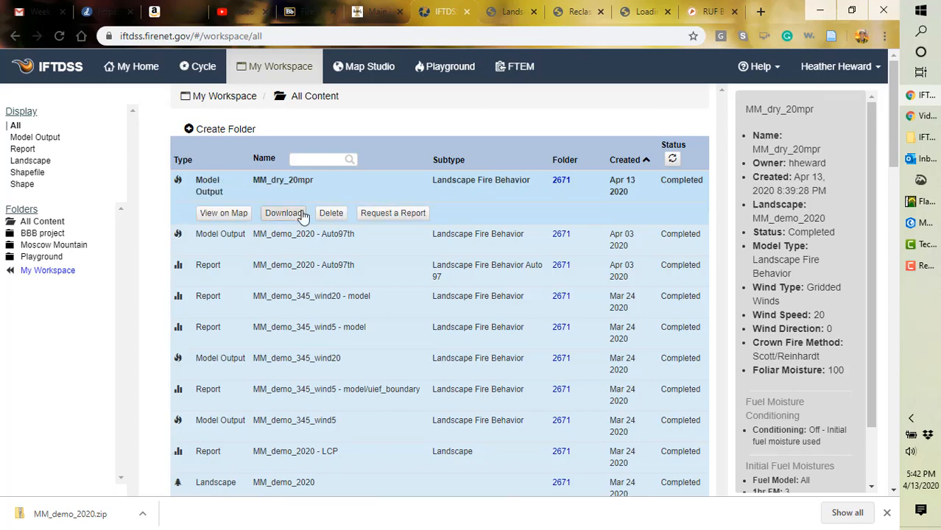
left_click(300, 274)
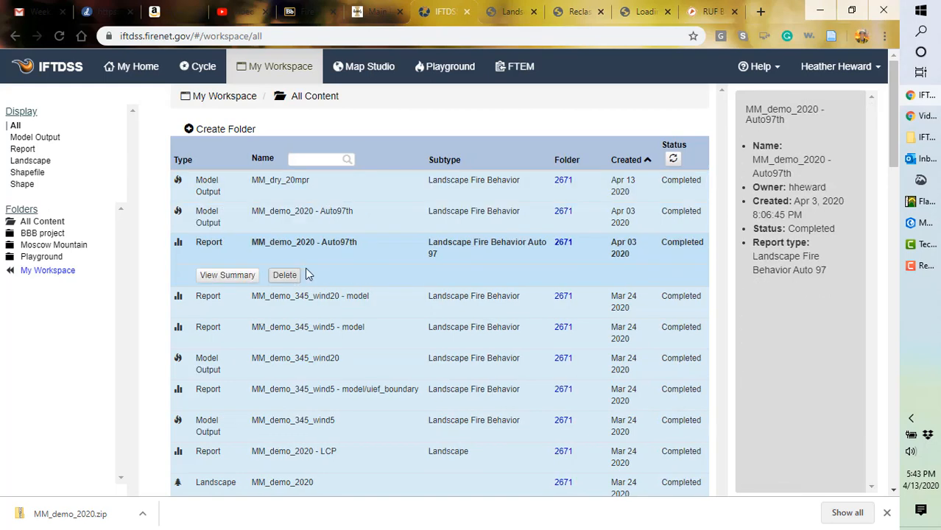
left_click(240, 275)
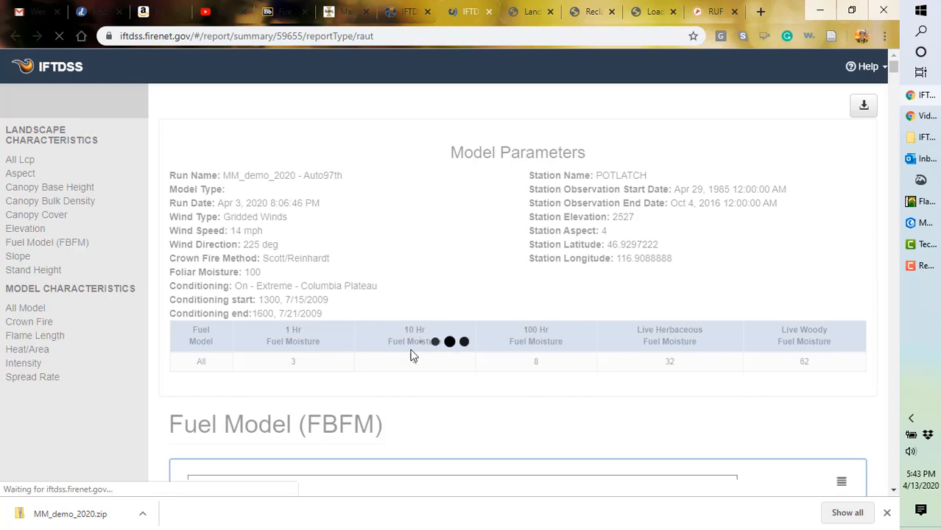
scroll(375, 396, "down", 5)
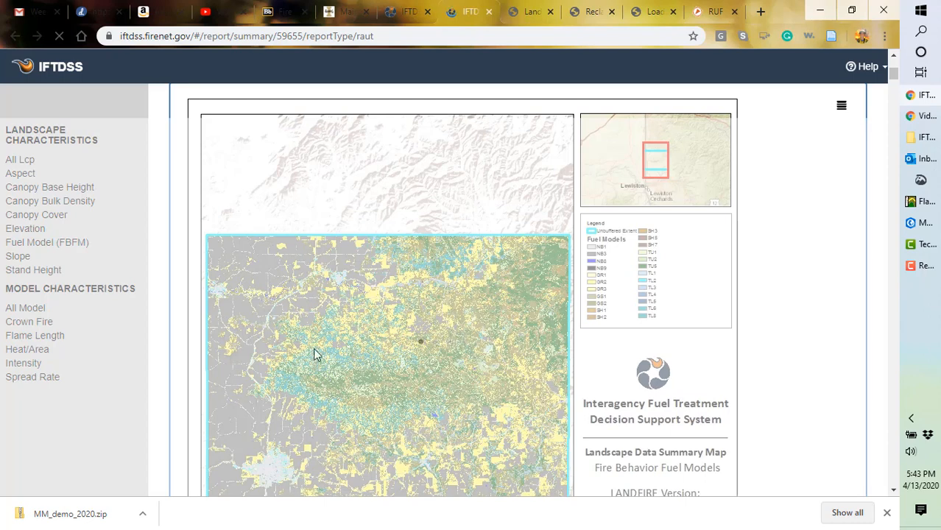
left_click(397, 14)
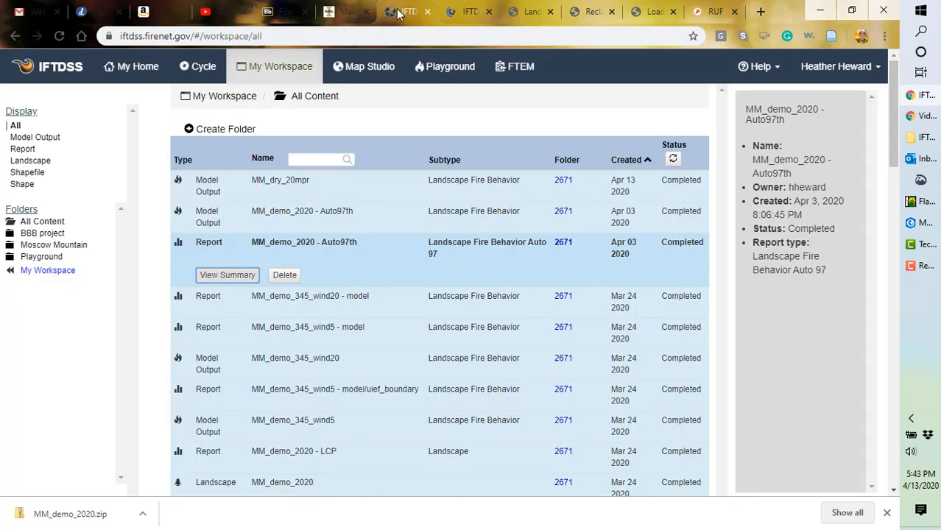
Step: Download the MM_dry_20mpr model output from My Workspace as MM_dry_20mpr.zip
left_click(319, 188)
left_click(283, 213)
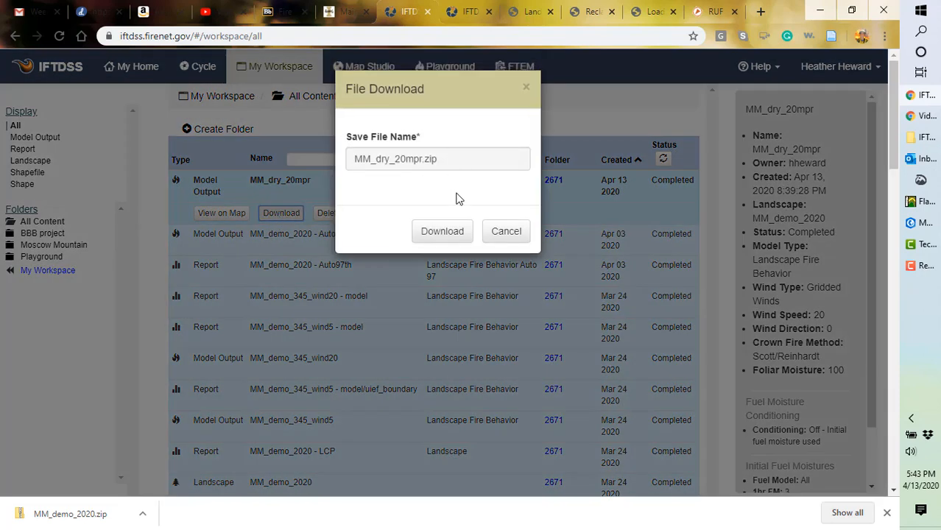
left_click(444, 232)
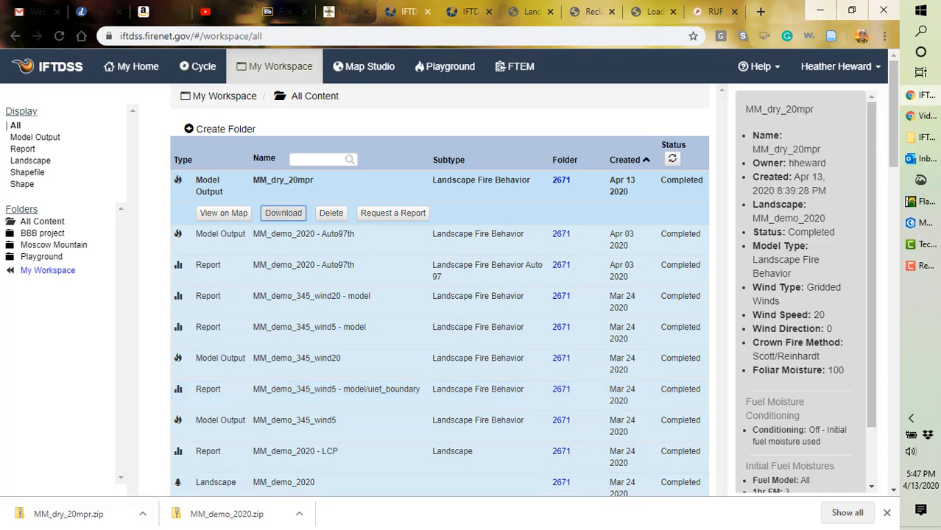
Step: Locate MM_dry_20mpr.zip in its download folder and copy all of its contents into the IFTDSS_data folder
left_click(144, 518)
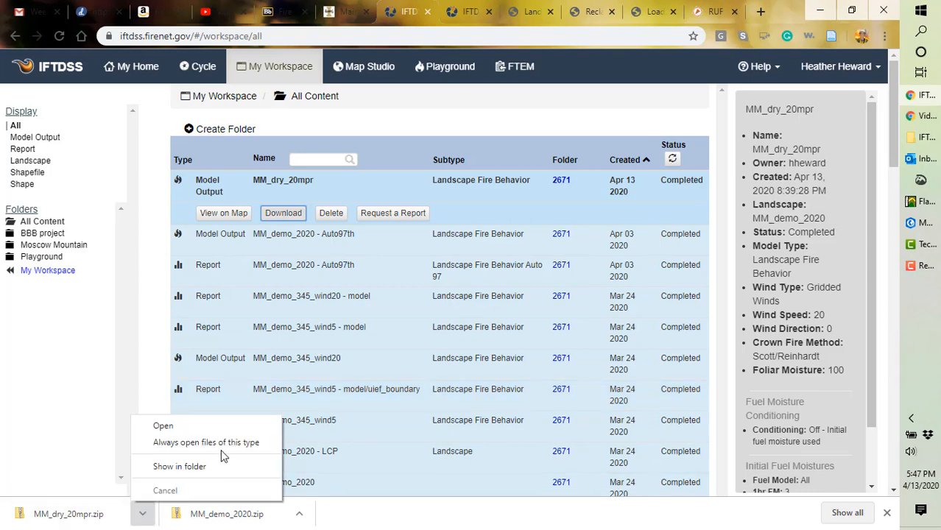
left_click(186, 472)
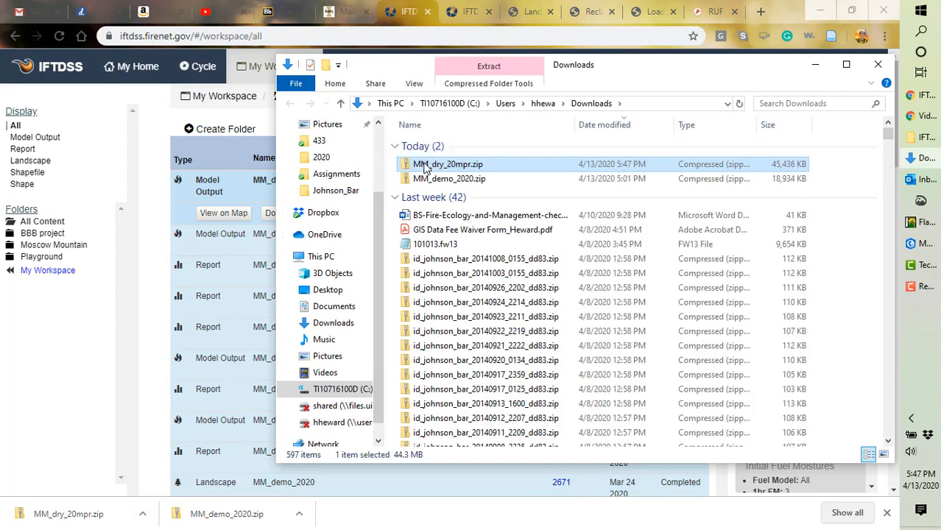
double_click(425, 169)
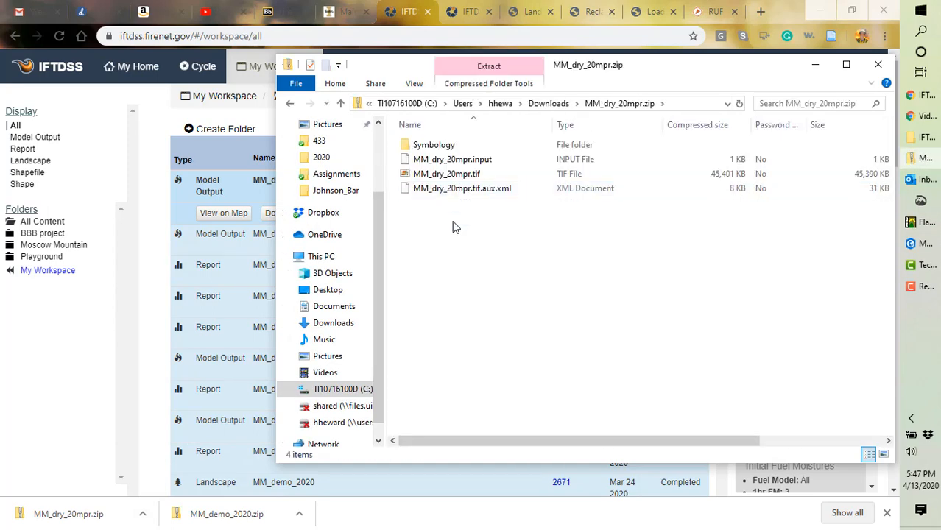
key("ctrl+a")
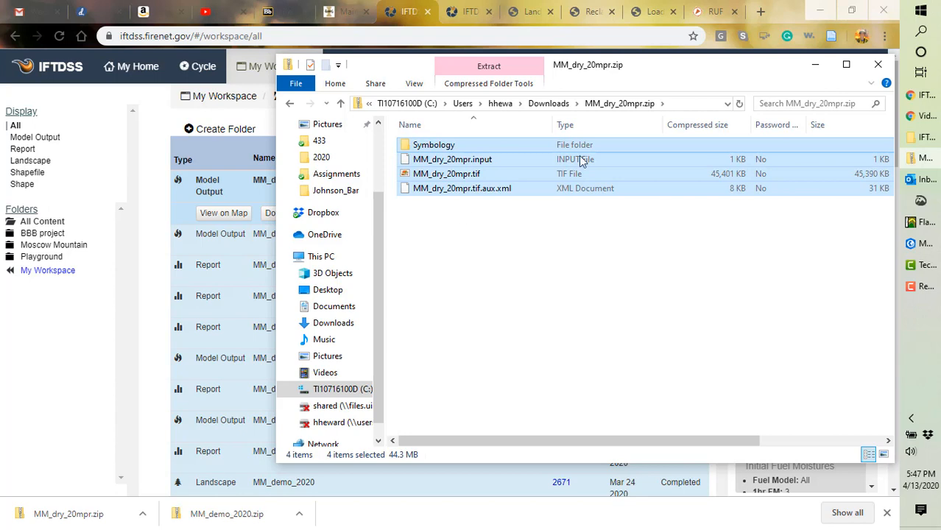
left_click(917, 137)
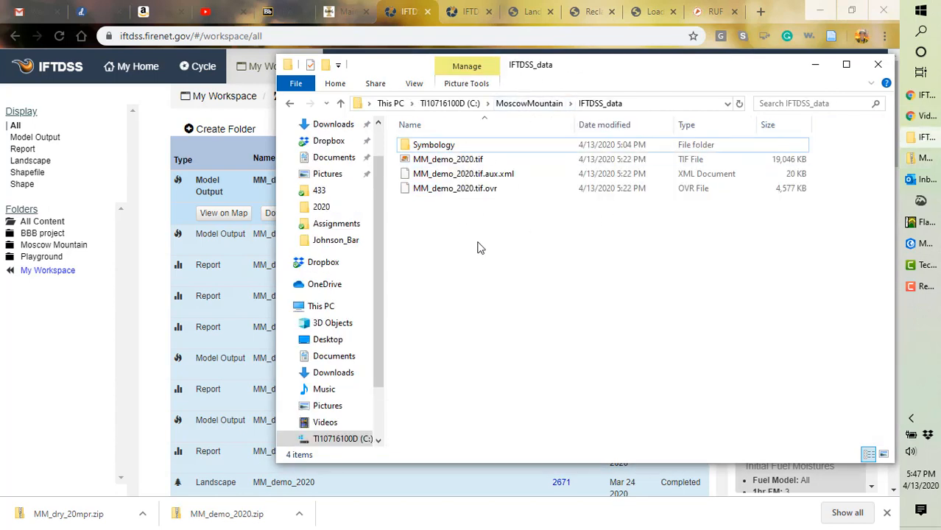
key("ctrl+v")
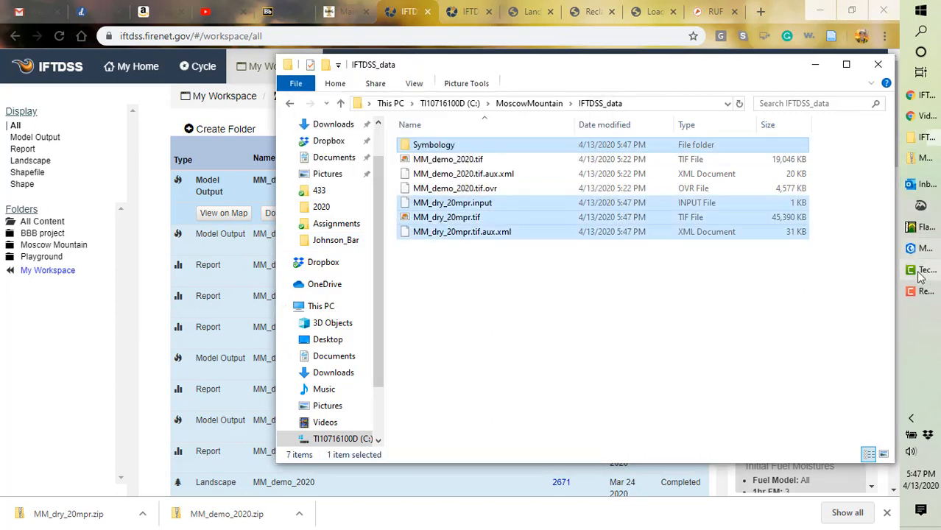
Step: Switch to ArcGIS Pro, refresh the MoscowMountain folder connection and expand its IFTDSS_data folder
mouse_move(918, 247)
left_click(839, 257)
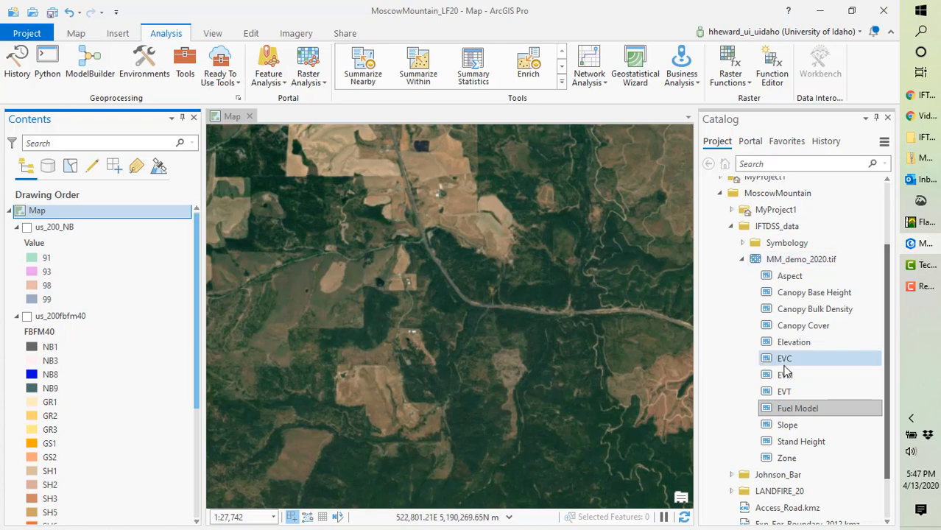
left_click(742, 259)
left_click(764, 281)
left_click(745, 250)
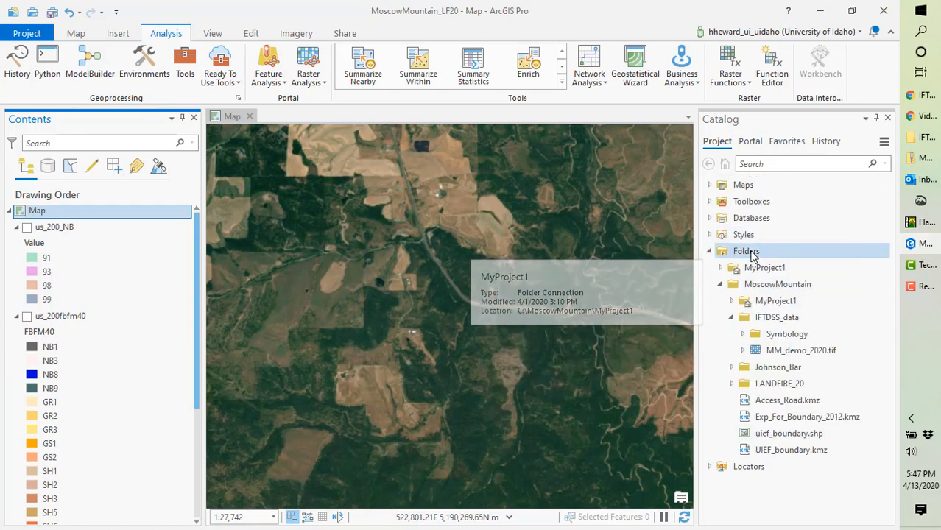
left_click(744, 236)
left_click(759, 251)
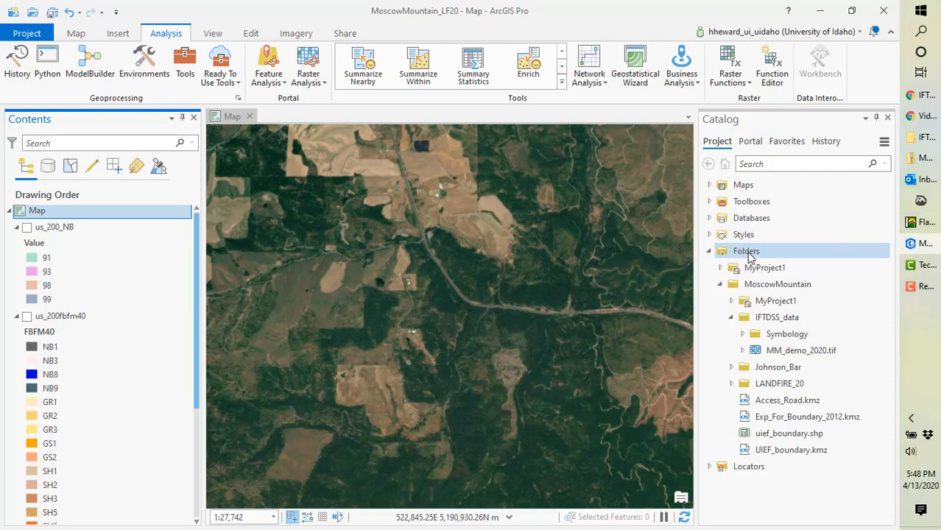
left_click(789, 288)
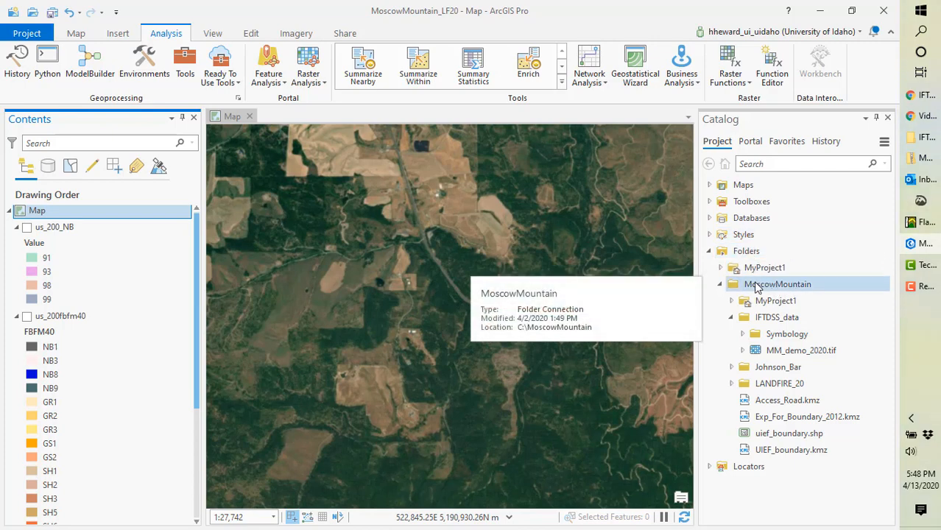
right_click(757, 287)
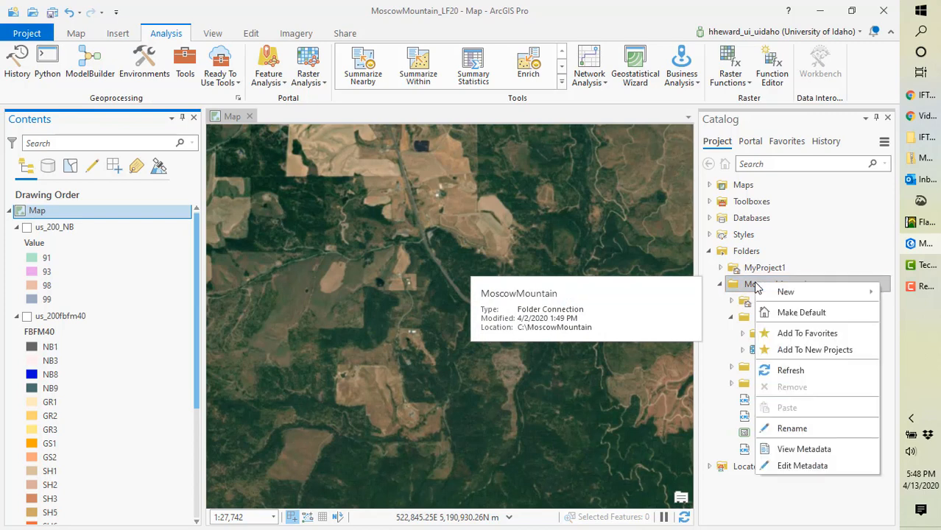
left_click(788, 370)
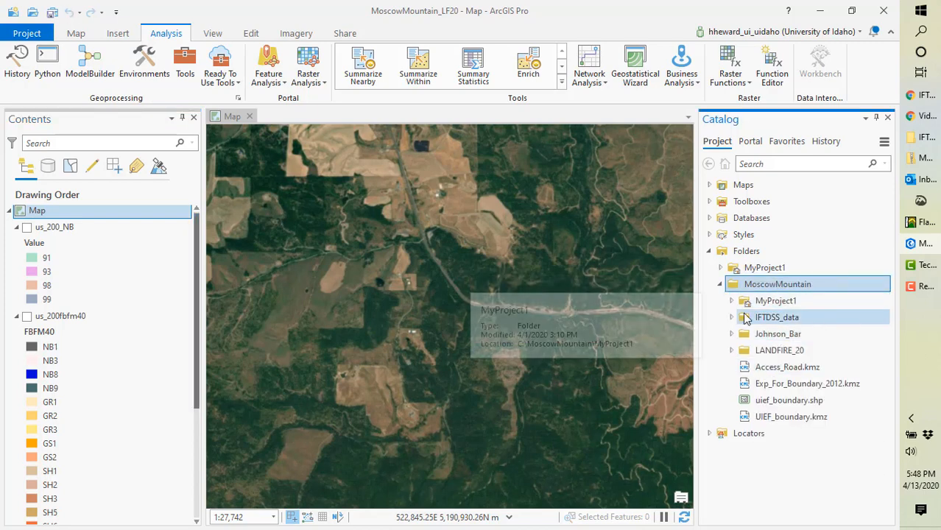
left_click(732, 318)
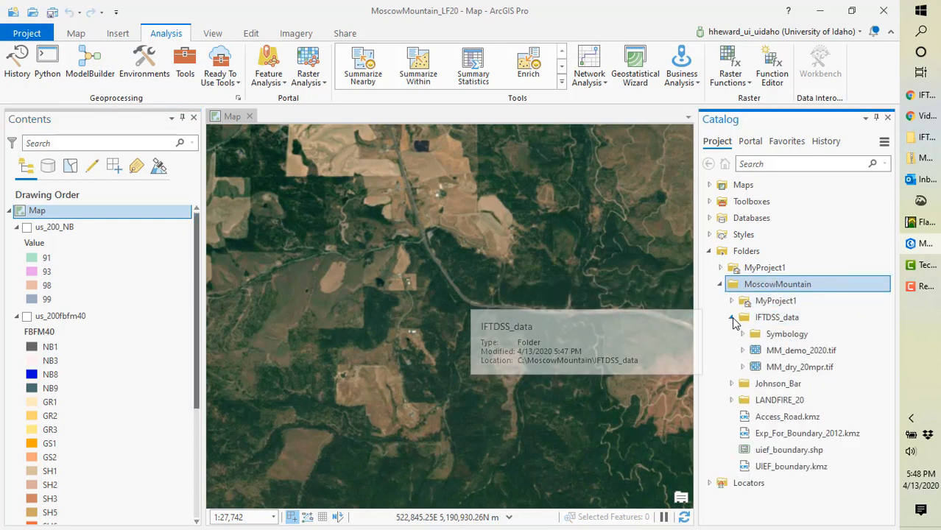
Step: Add the Flame Length band of MM_dry_20mpr.tif to the map, building pyramids for the raster
left_click(743, 368)
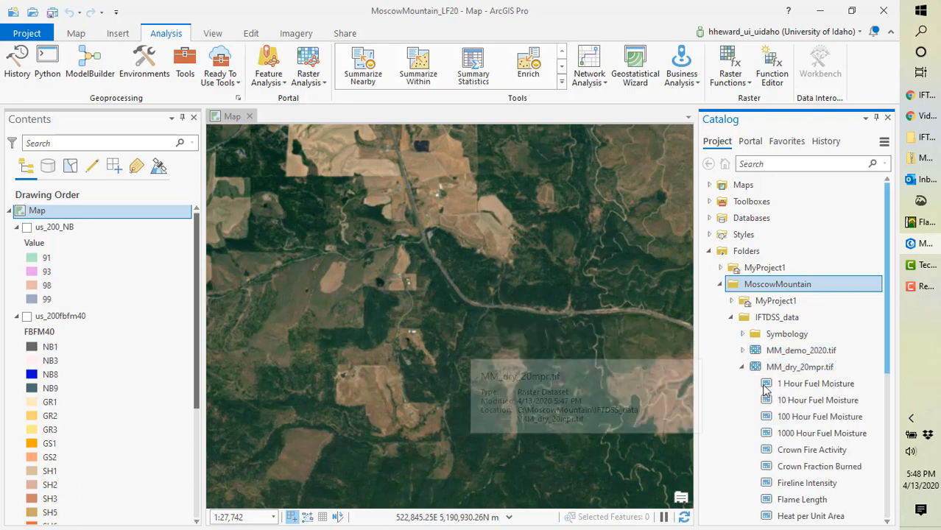
scroll(784, 420, "down", 5)
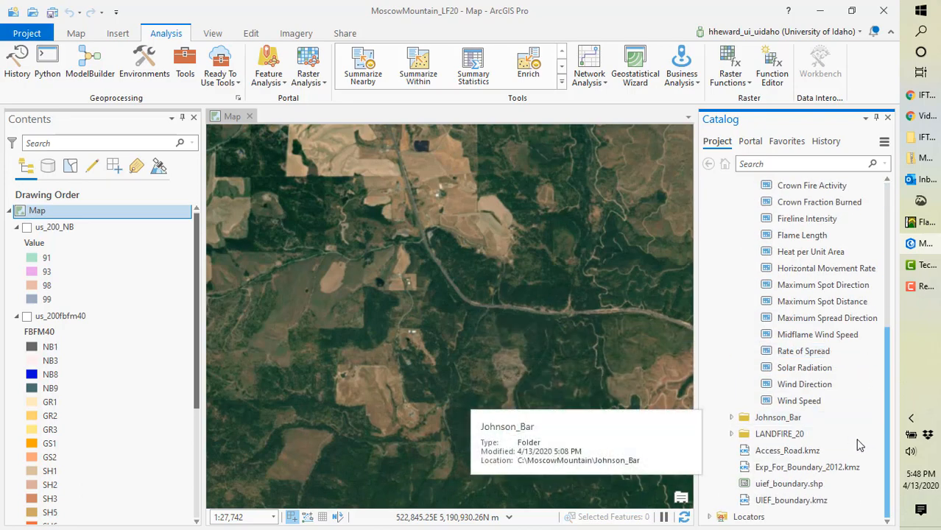
scroll(888, 437, "up", 1)
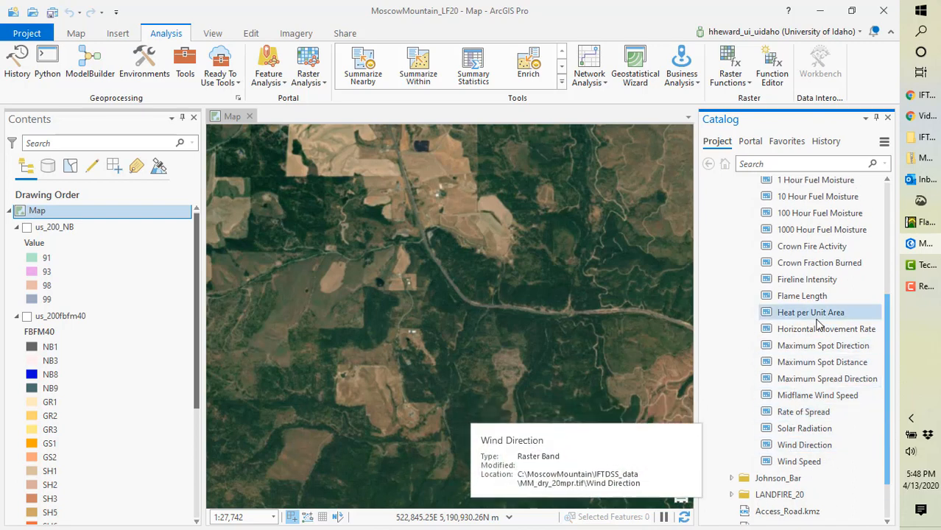
left_click(802, 296)
left_click_drag(343, 215, 67, 232)
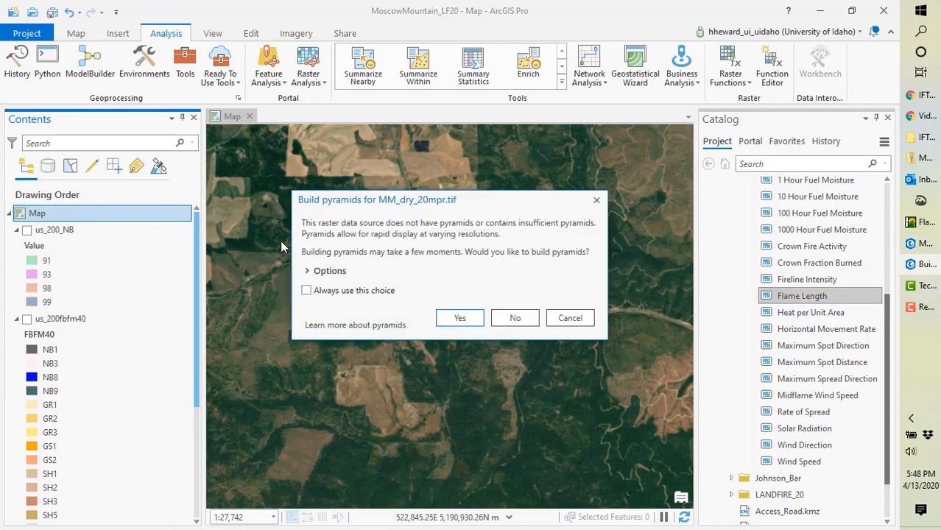
left_click(460, 317)
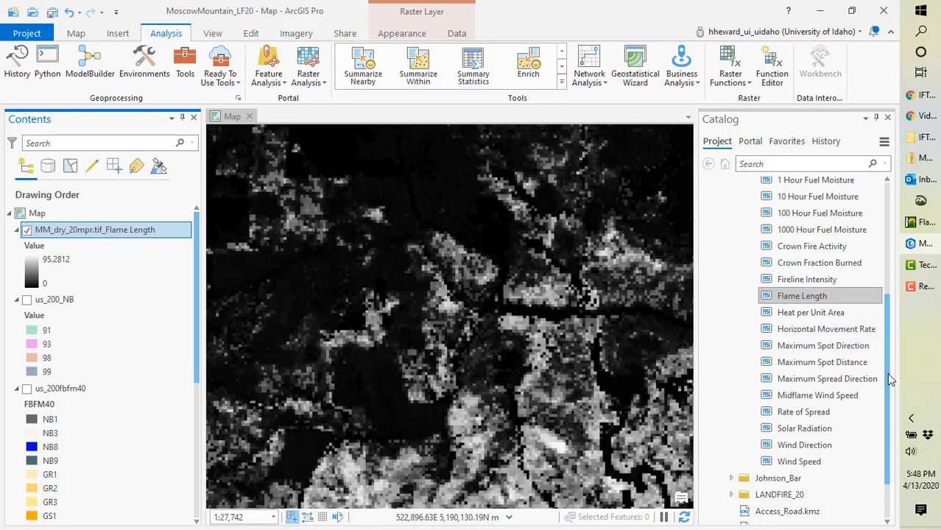
Step: Open the Spatial Analyst Reclassify tool on MM_dry_20mpr.tif_Flame Length with VALUE as reclass field, and start its equal interval classification
left_click_drag(891, 379, 885, 311)
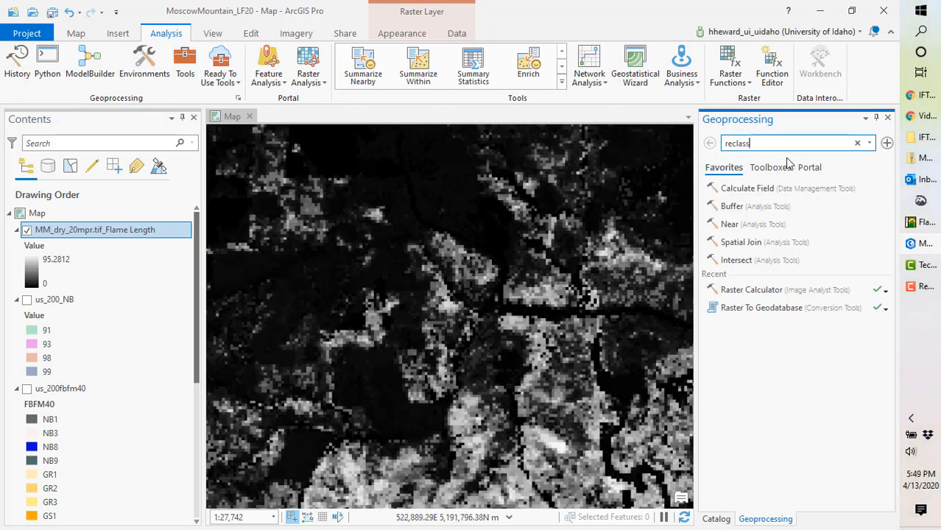
left_click(732, 179)
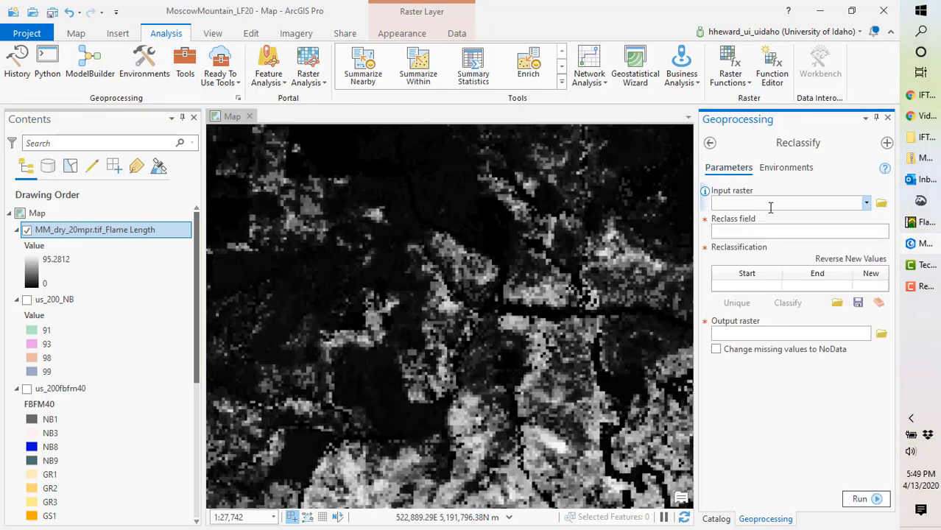
left_click(710, 143)
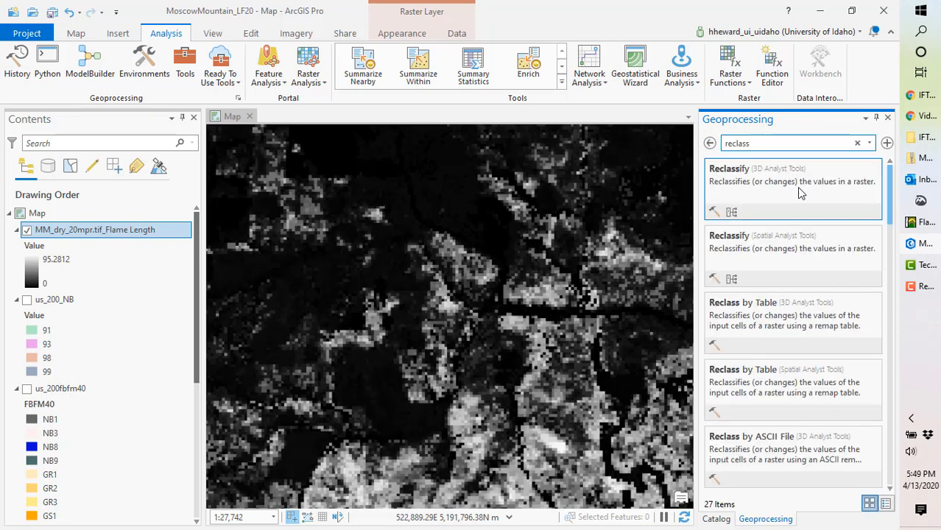
left_click(732, 236)
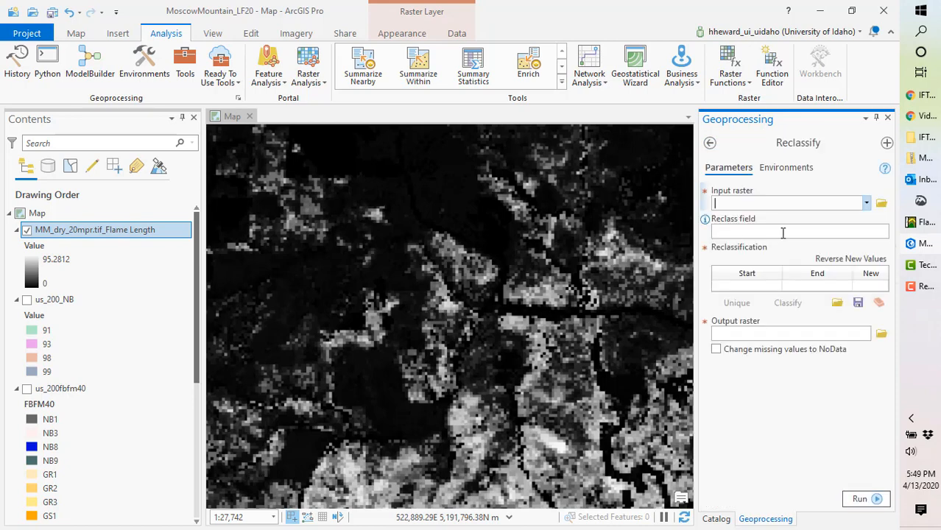
left_click(868, 204)
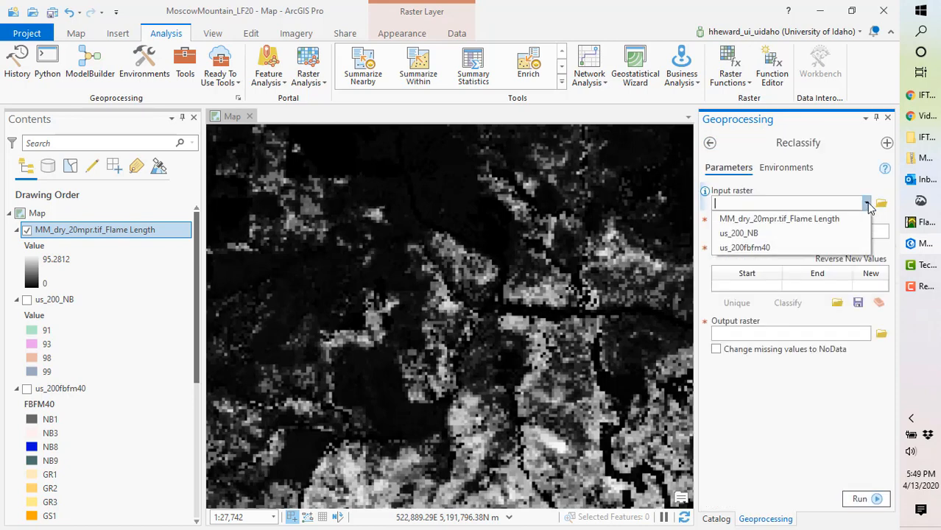
left_click(794, 221)
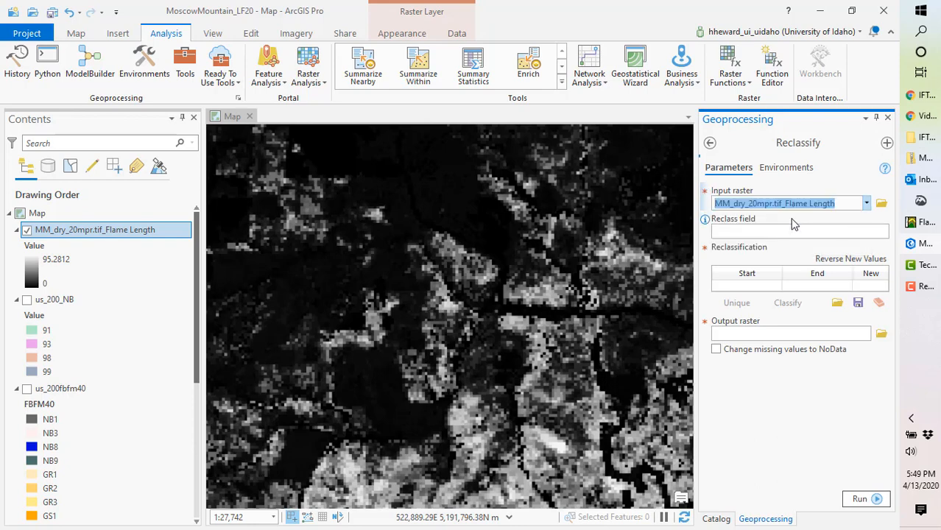
left_click(747, 233)
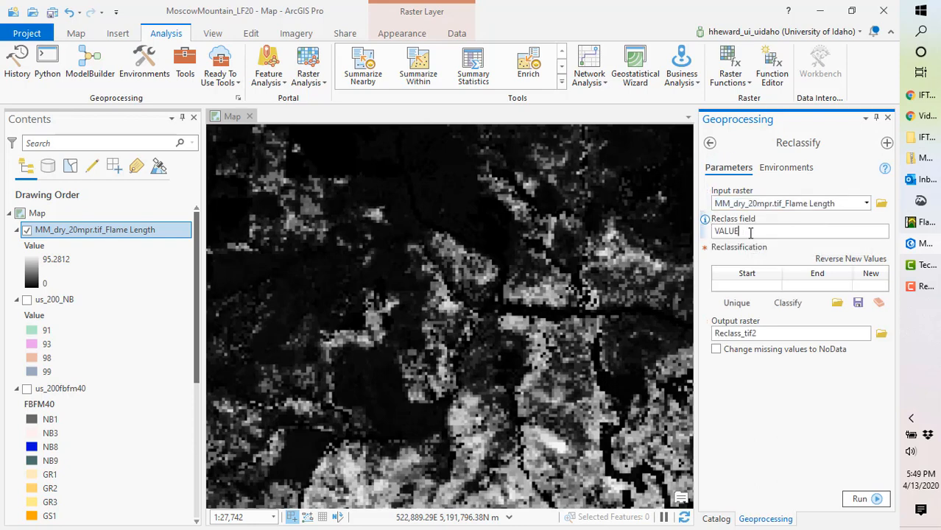
left_click(784, 307)
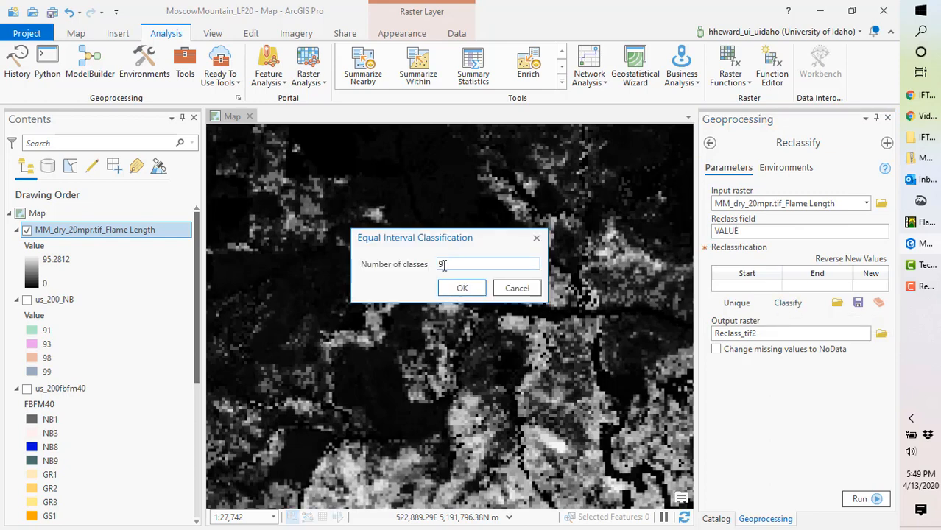
left_click(447, 266)
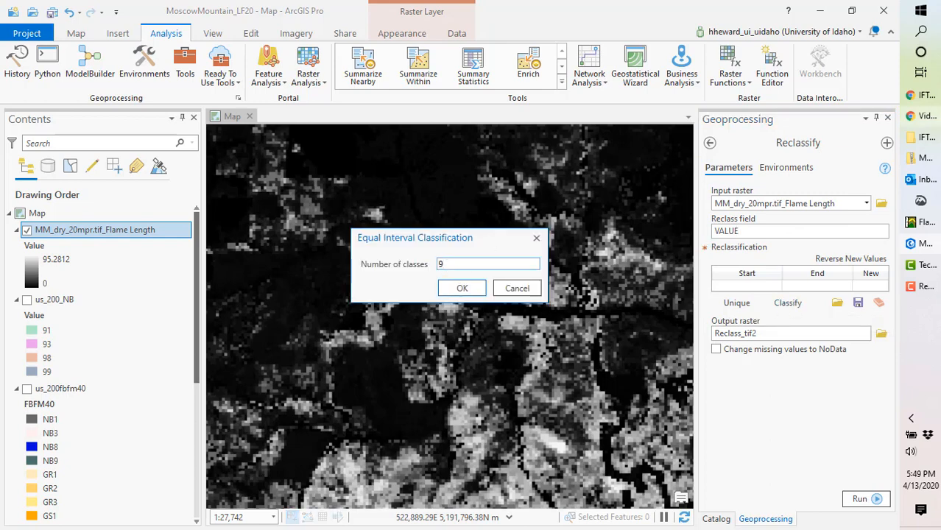
Step: Switch to Chrome and examine the IFTDSS Help Center's Reclassify instructions for the number of classes and the flame length break values
left_click(919, 98)
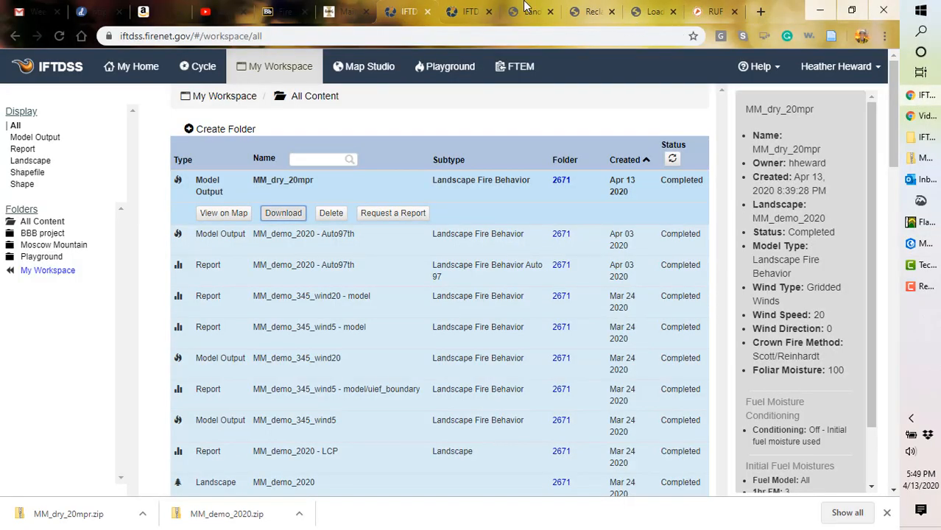
left_click(590, 11)
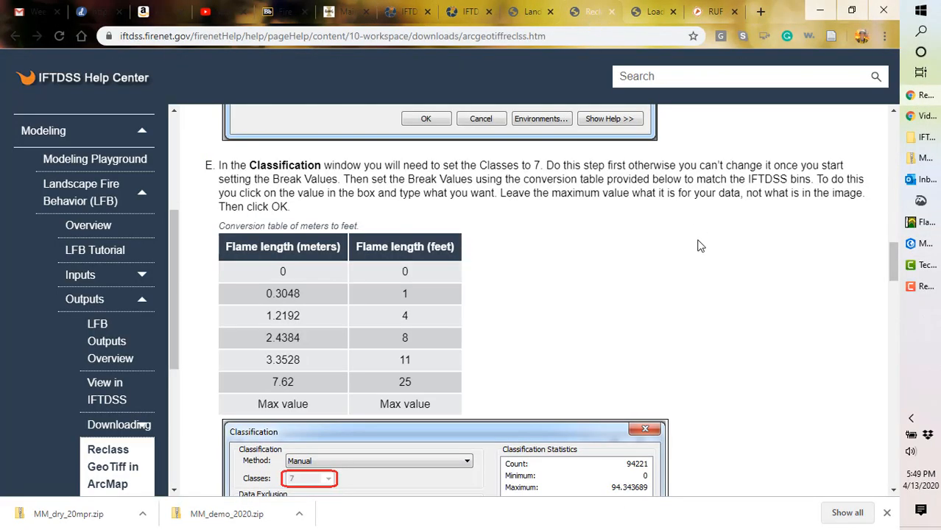
left_click(465, 12)
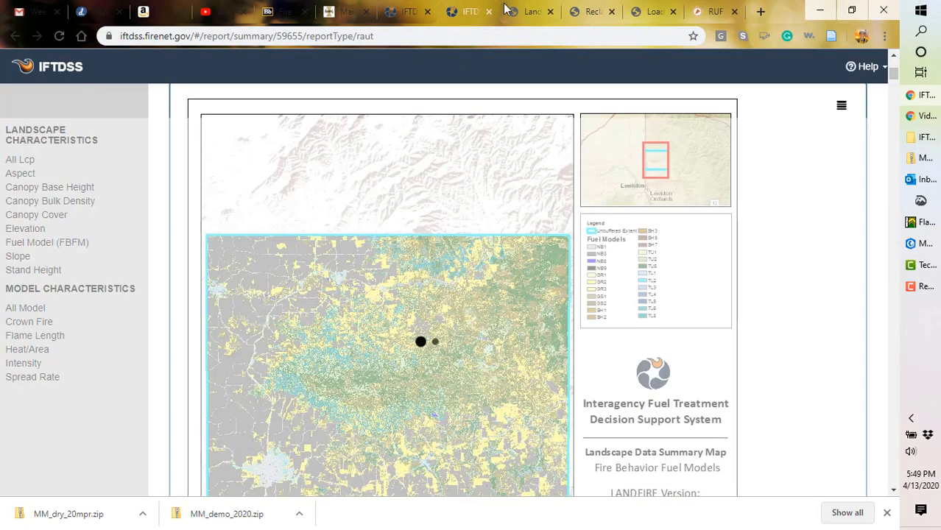
left_click(598, 12)
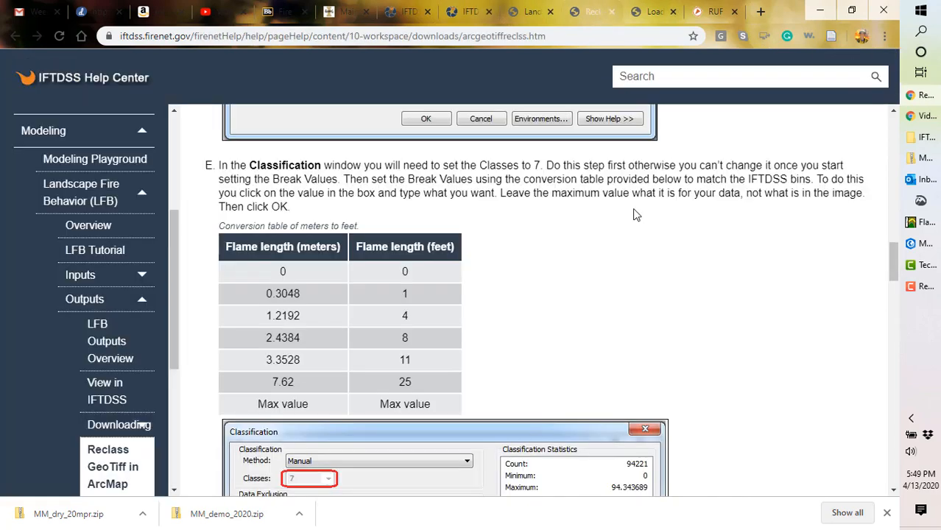
scroll(634, 212, "up", 3)
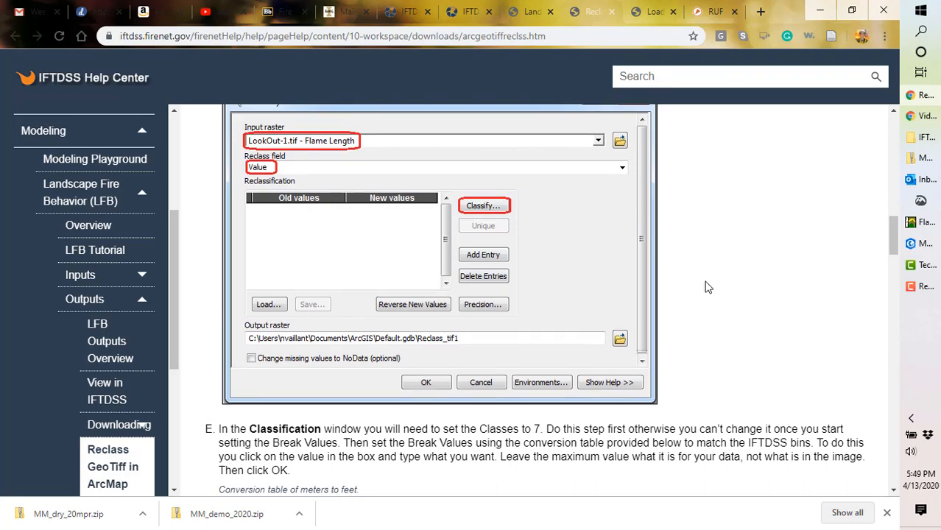
scroll(705, 287, "down", 1)
scroll(706, 288, "down", 2)
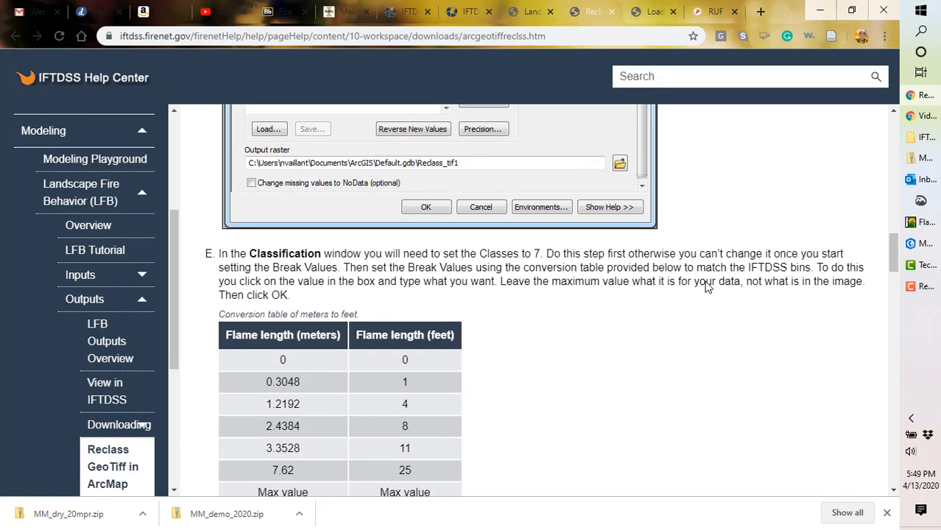
scroll(706, 287, "down", 1)
scroll(706, 286, "up", 3)
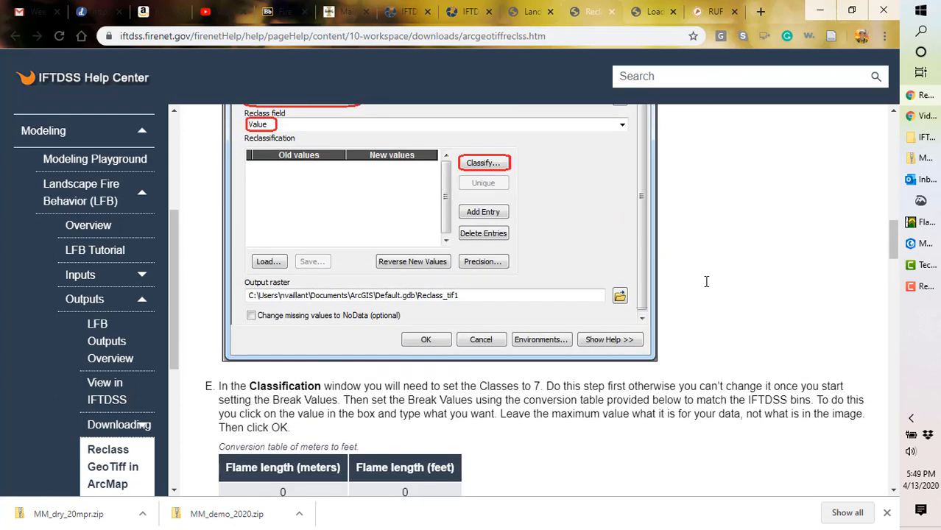
scroll(706, 282, "up", 2)
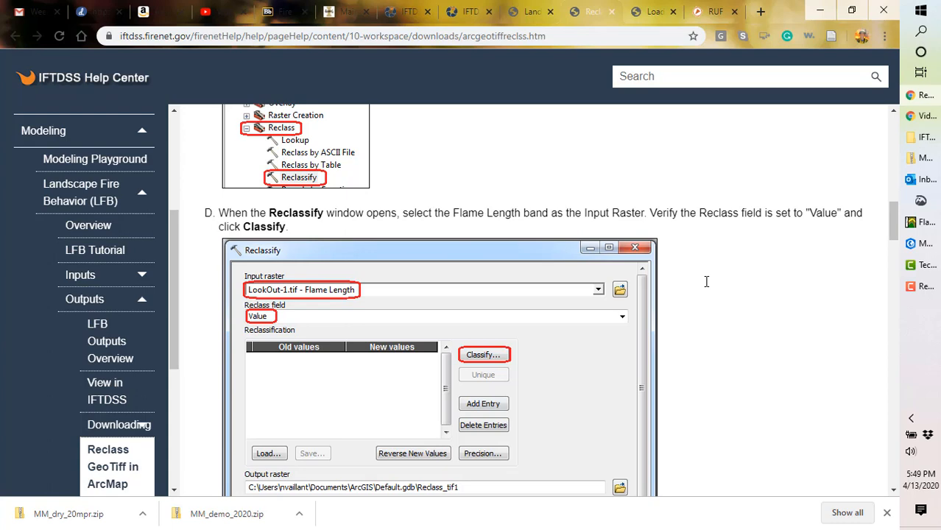
scroll(706, 282, "down", 4)
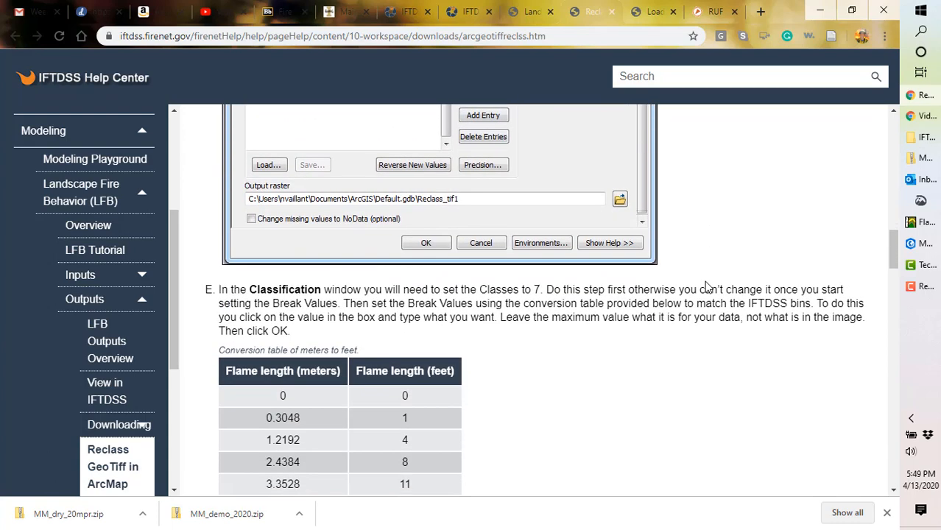
scroll(706, 287, "down", 1)
scroll(706, 288, "down", 1)
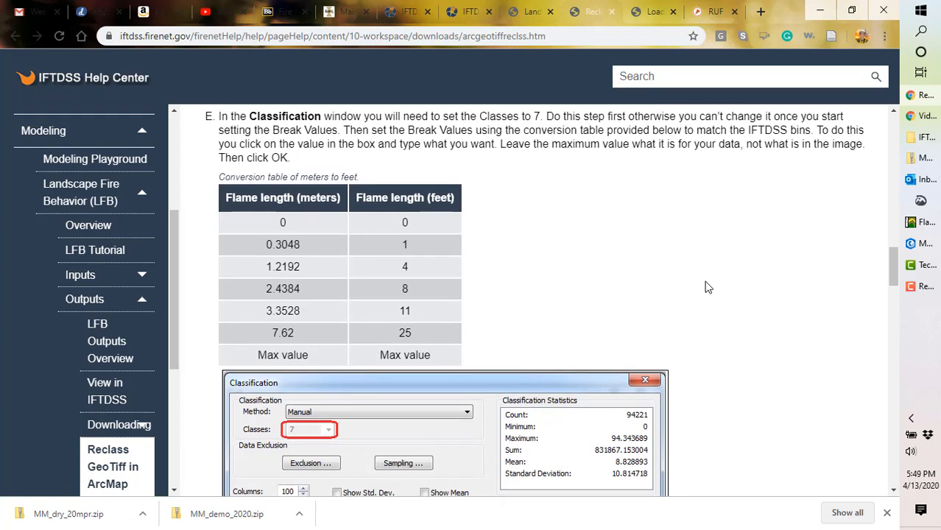
Step: Return to ArcGIS Pro and classify the flame length values into 7 equal interval classes
key("alt+Tab")
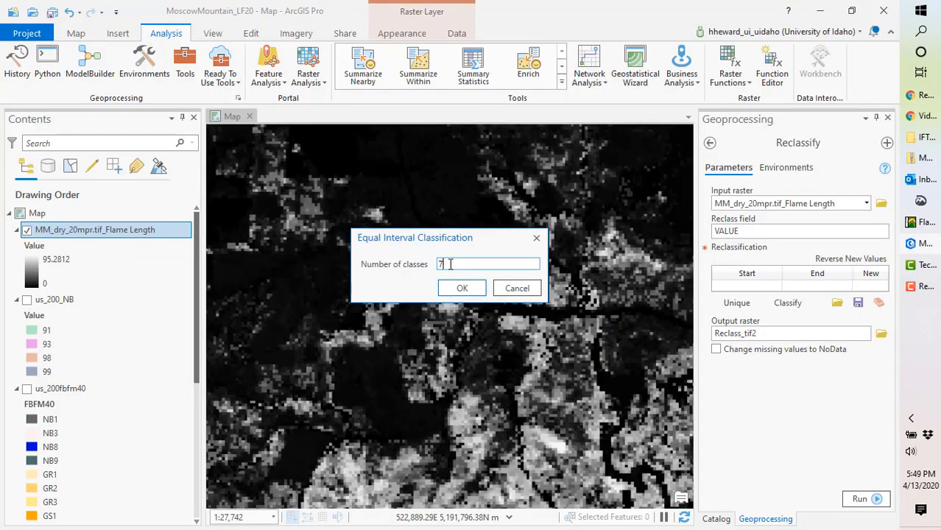
left_click(463, 288)
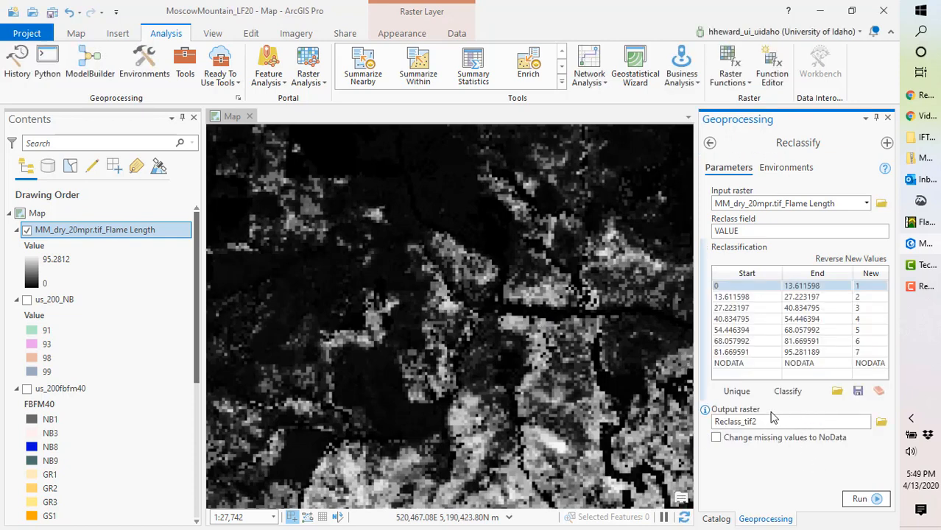
Step: Name the output raster FL_dry_20mph in MoscowMountain_LF20.gdb and run the Reclassify tool
left_click(766, 422)
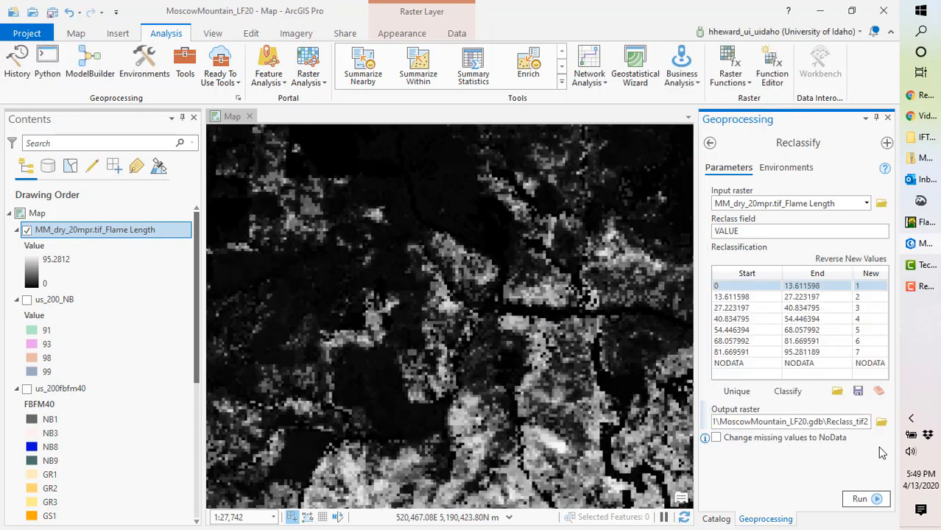
key("BackSpace")
key("BackSpace")
key("BackSpace")
key("BackSpace")
key("BackSpace")
key("BackSpace")
key("BackSpace")
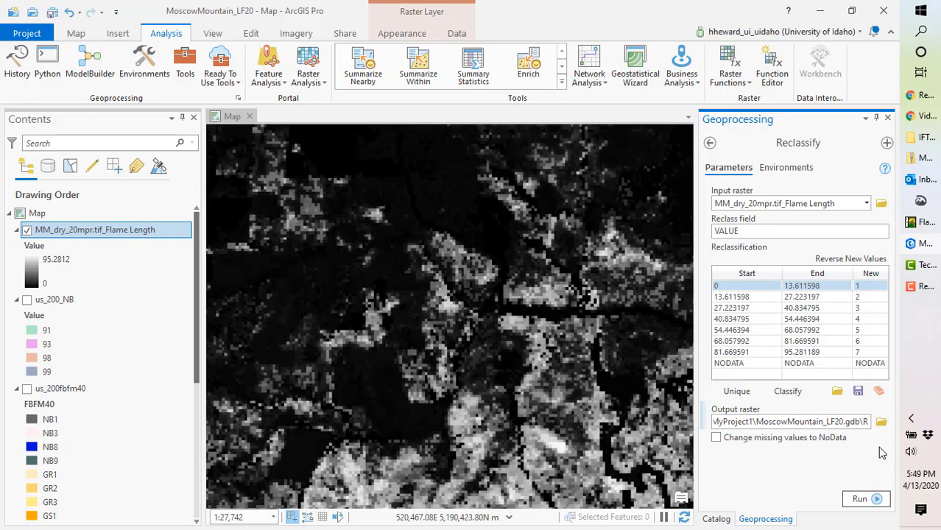
type("F")
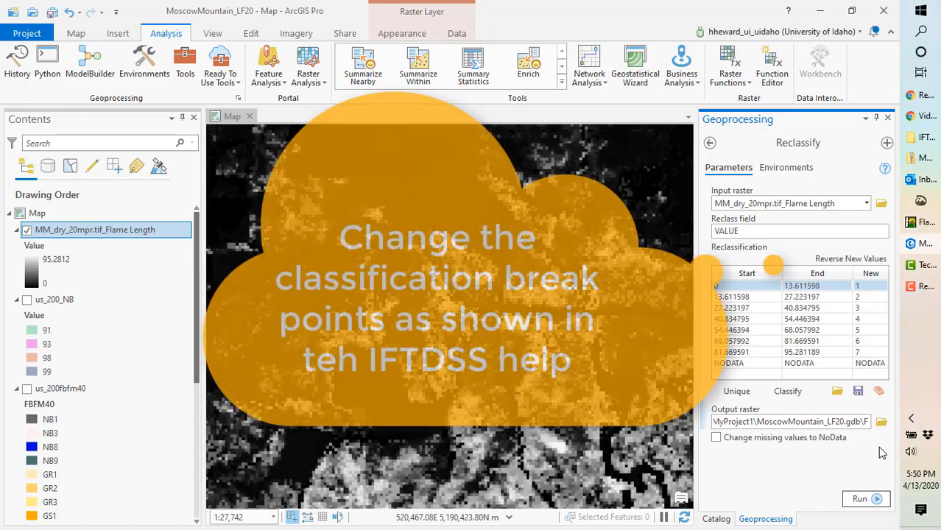
type("lame")
key("BackSpace")
key("BackSpace")
key("BackSpace")
key("BackSpace")
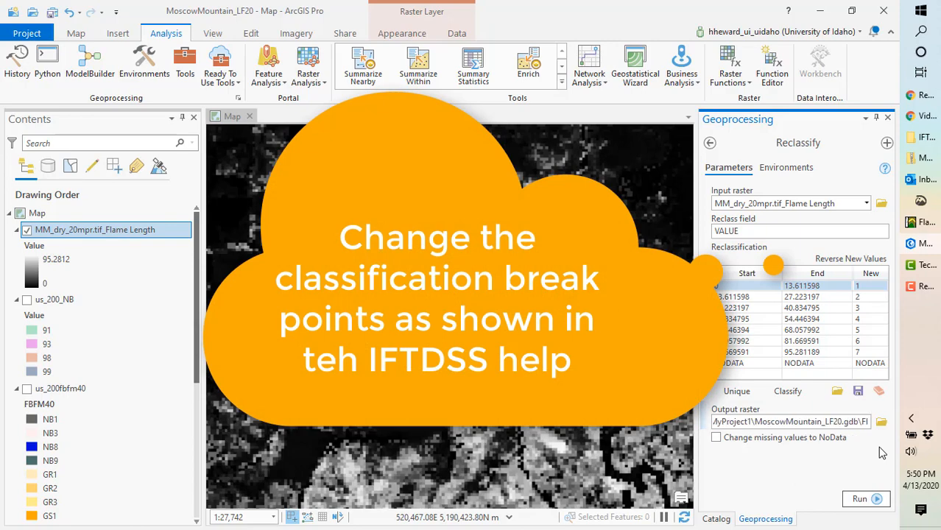
type("L_")
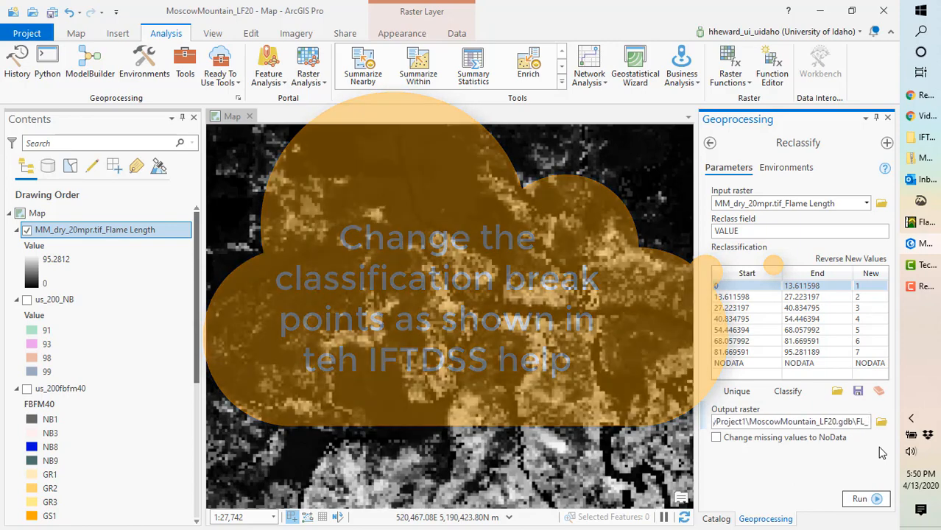
type("dry_20")
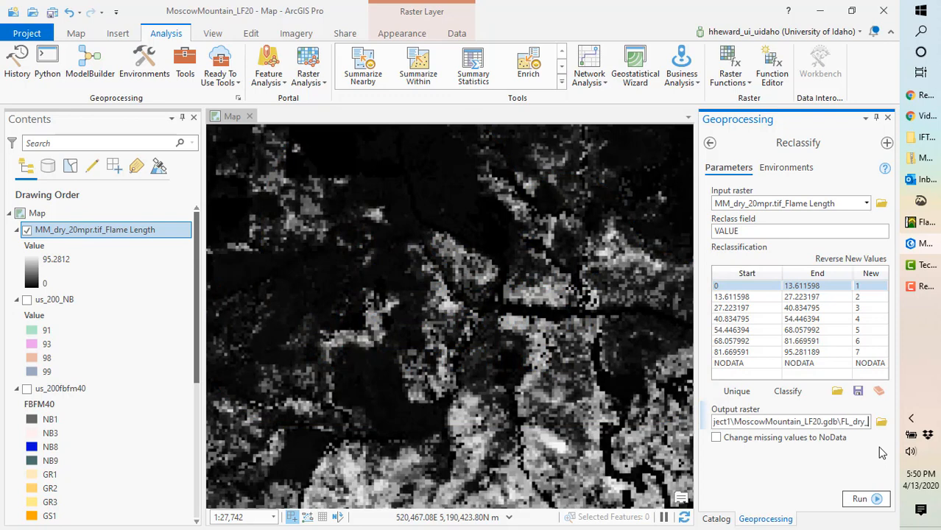
type("mph")
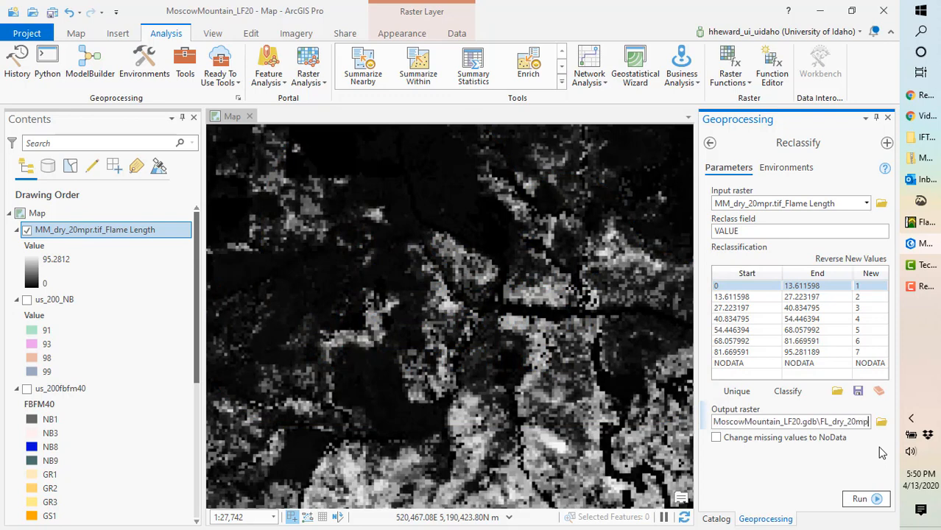
left_click(875, 499)
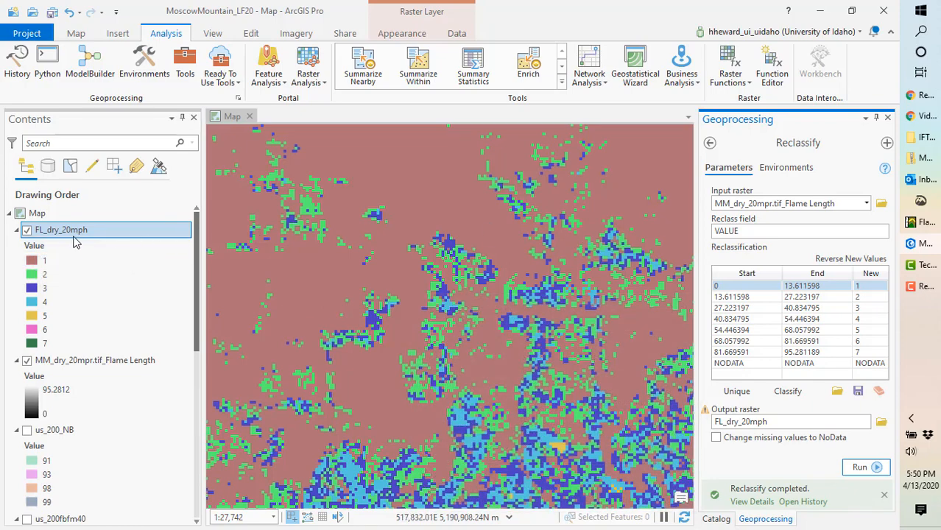
Step: Symbolize the FL_dry_20mph layer's unique values with the continuous yellow-to-red color scheme
left_click(889, 120)
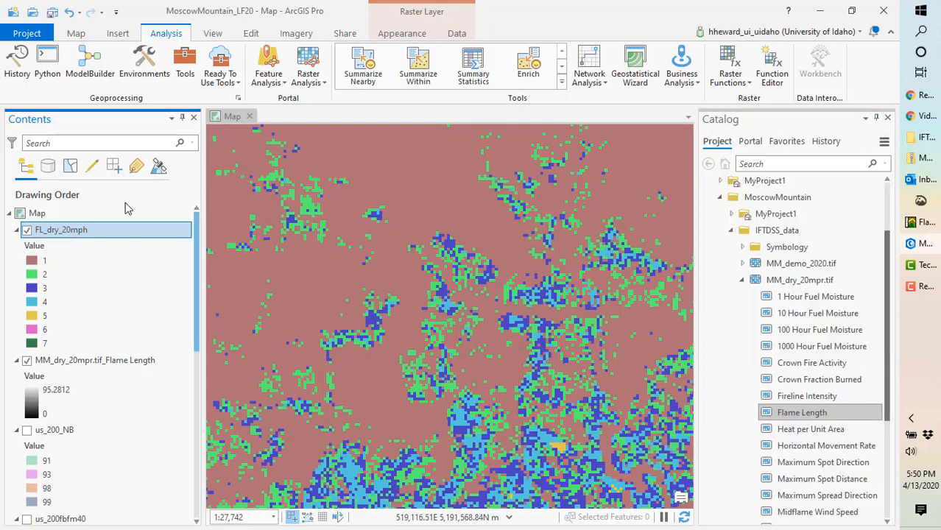
right_click(64, 232)
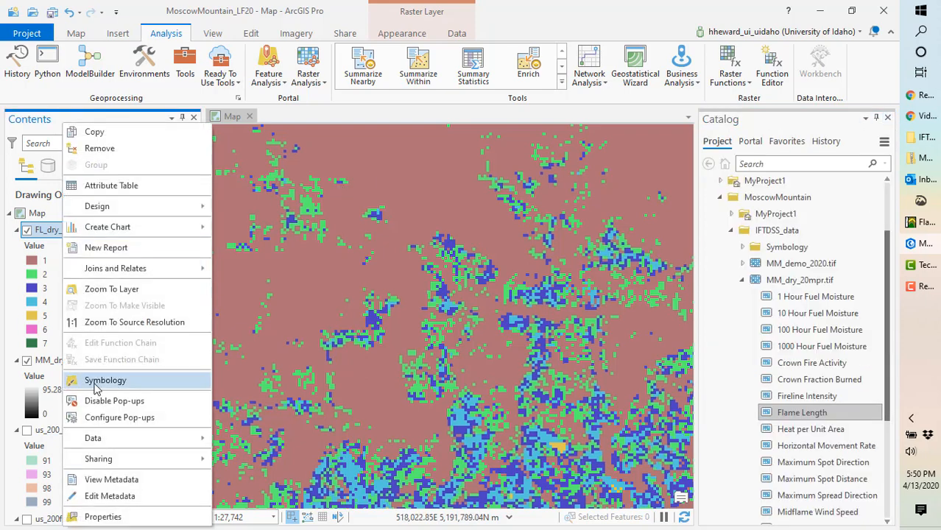
left_click(117, 381)
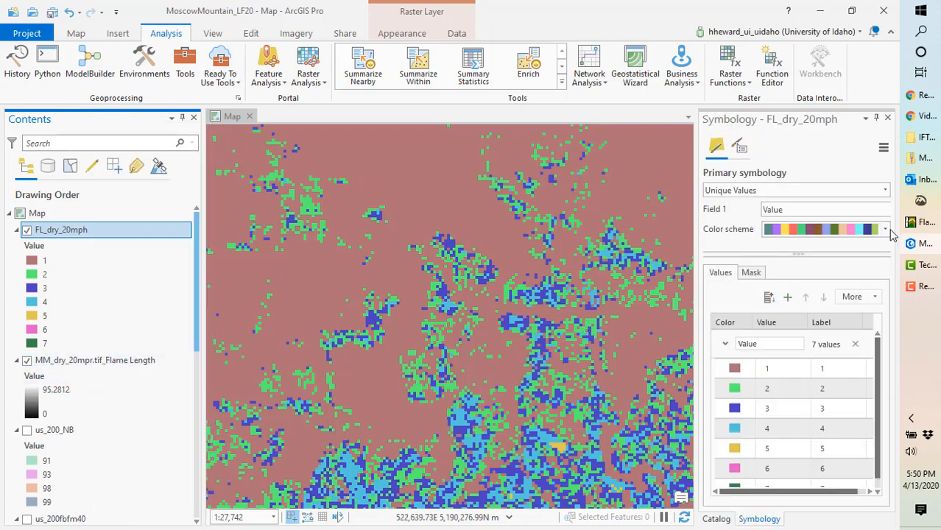
left_click(884, 230)
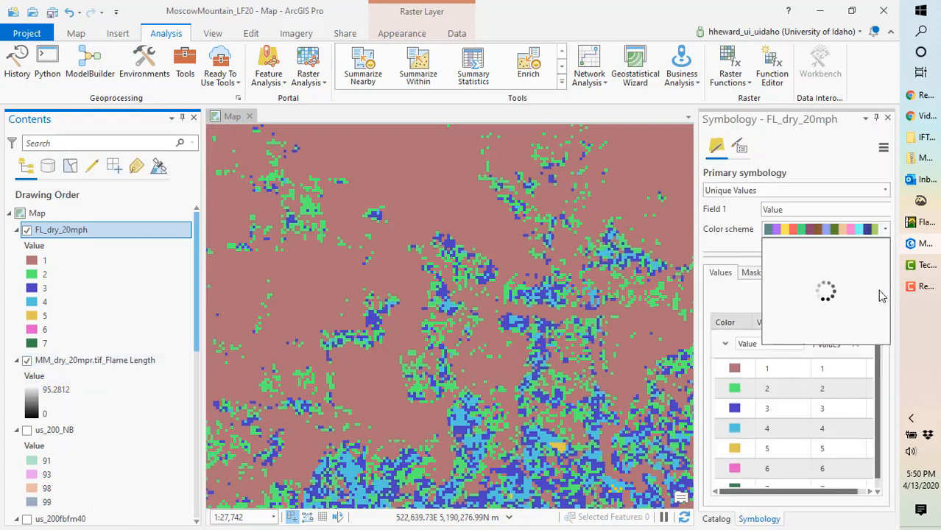
scroll(883, 271, "down", 3)
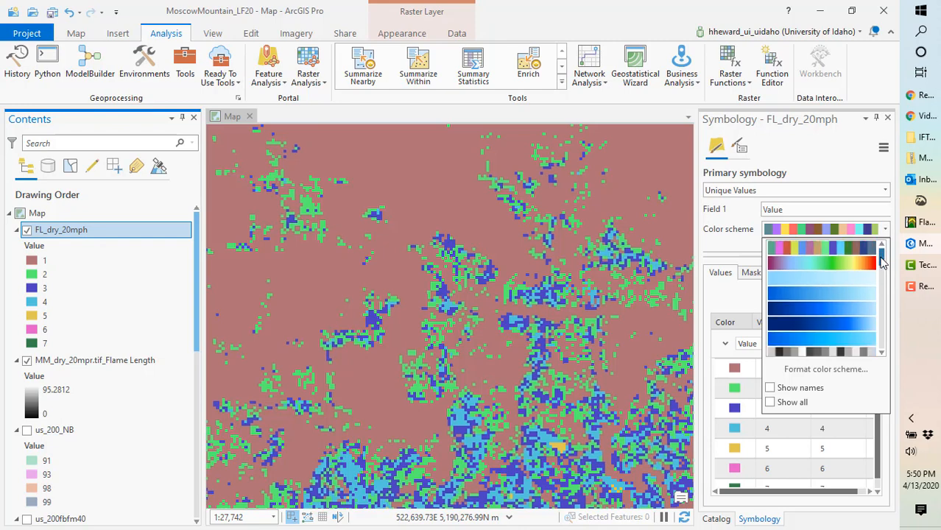
left_click_drag(882, 262, 884, 305)
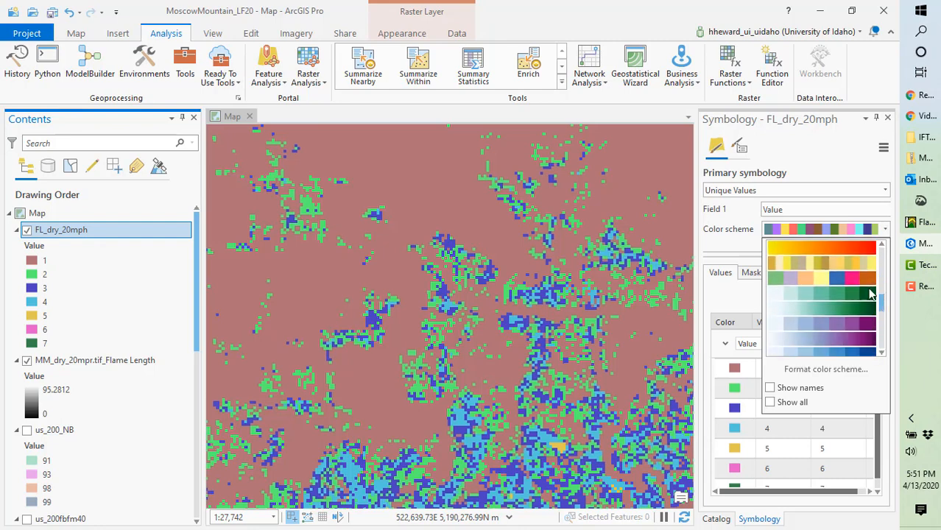
left_click(834, 249)
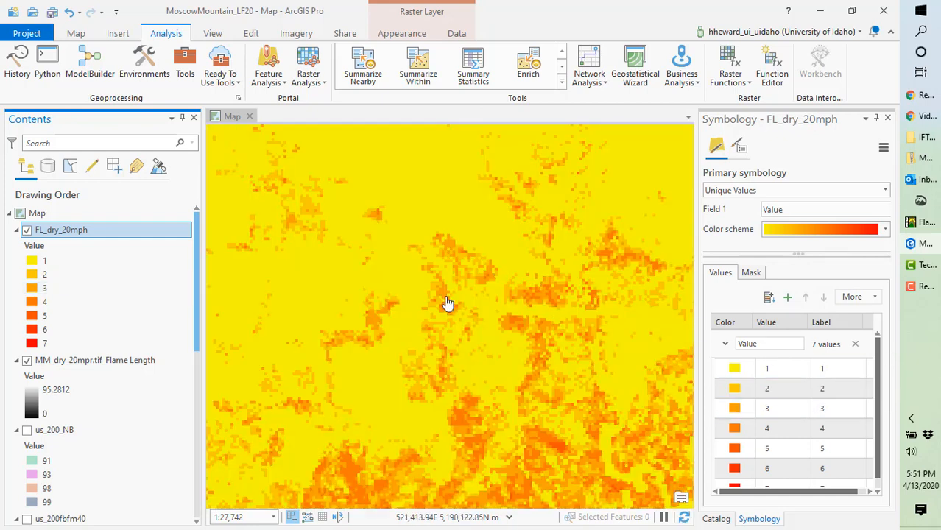
left_click(888, 118)
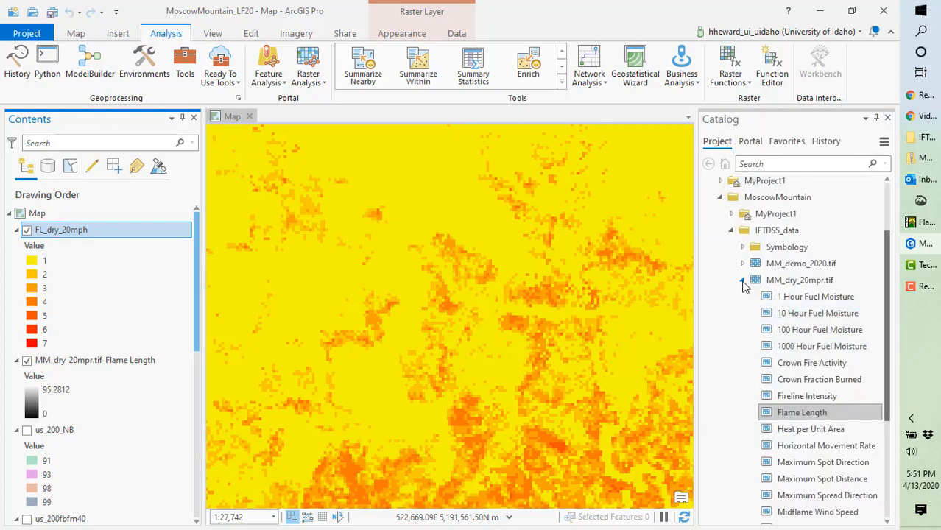
Step: Refresh the MoscowMountain folder connection and look through the rasters in MyProject1's MoscowMountain_LF20.gdb
left_click(743, 280)
left_click(755, 287)
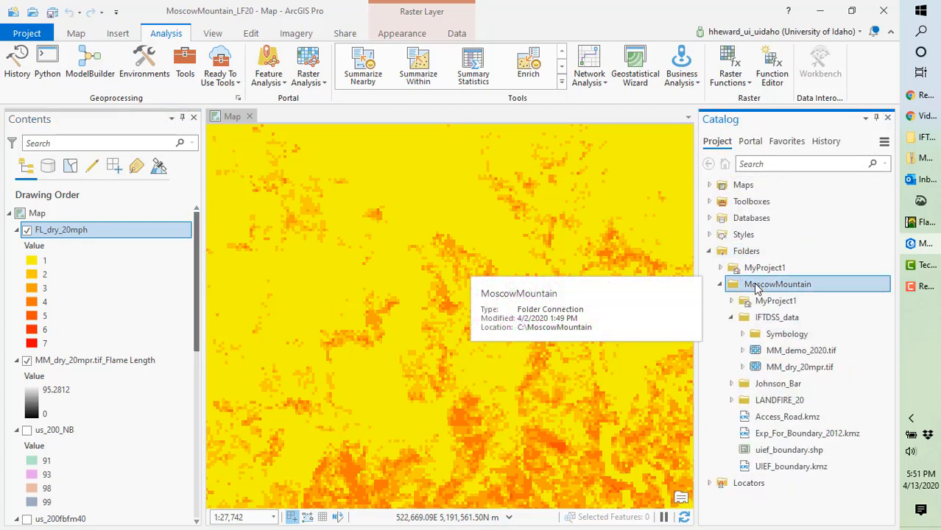
right_click(757, 288)
left_click(786, 374)
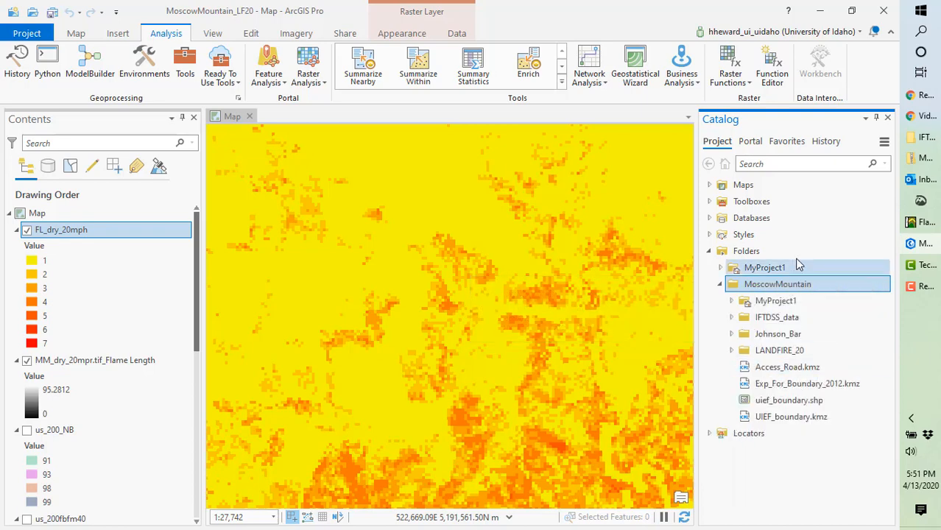
left_click(733, 302)
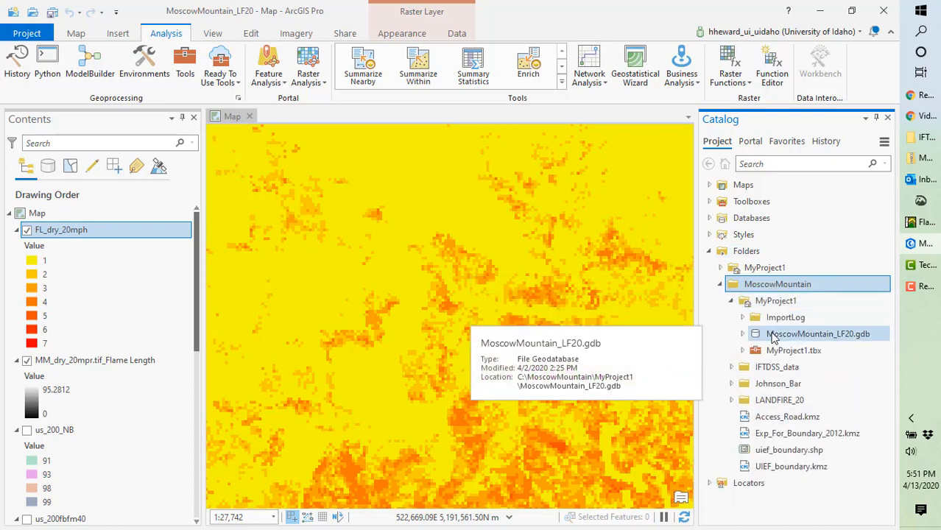
left_click(743, 335)
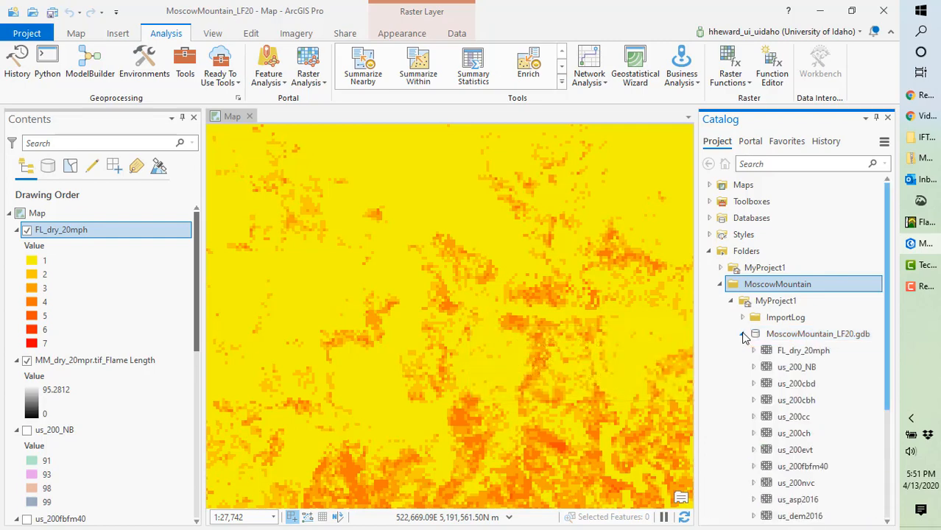
left_click_drag(886, 384, 884, 392)
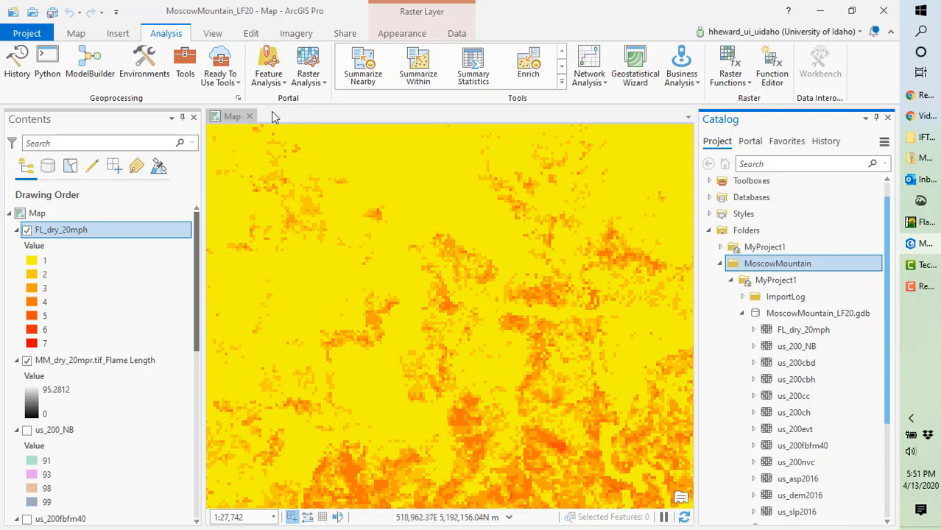
left_click(743, 314)
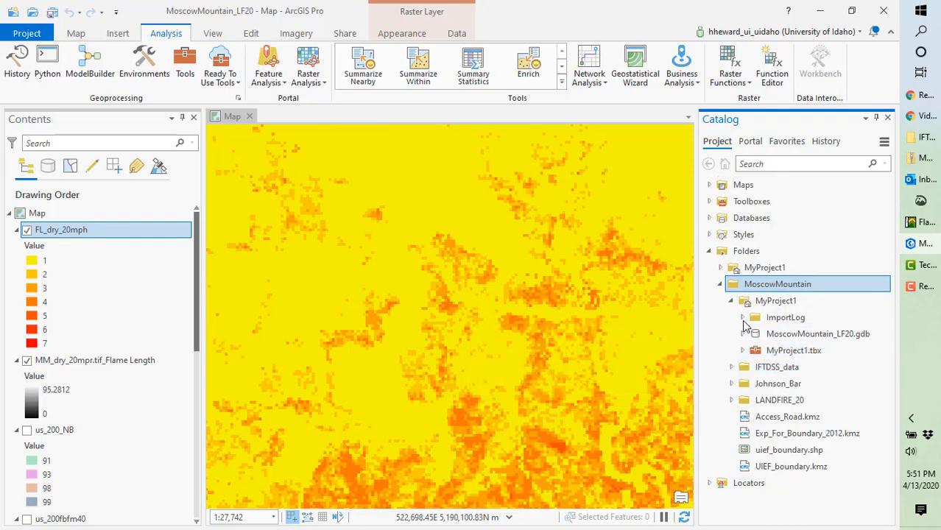
Step: Expand MM_dry_20mpr.tif in the IFTDSS_data folder and look through its bands, including Crown Fire Activity
left_click(732, 367)
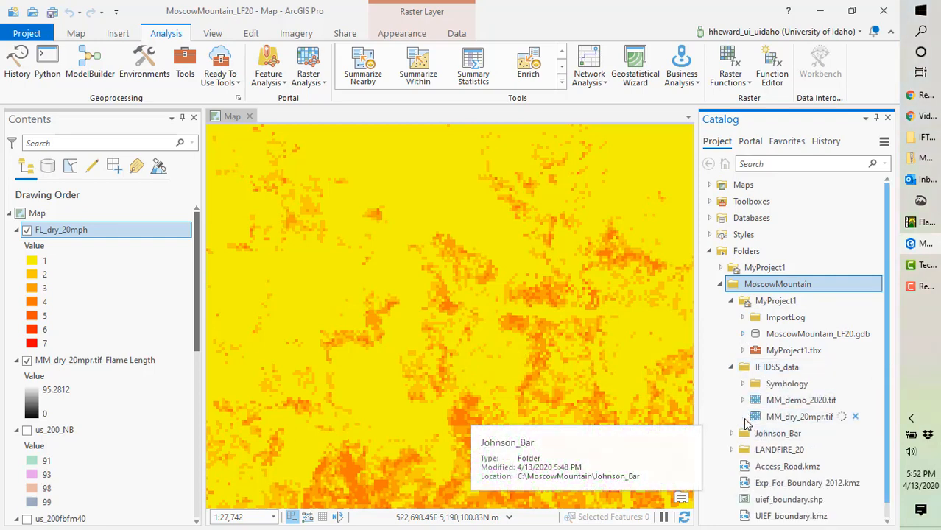
left_click(743, 417)
scroll(889, 442, "down", 3)
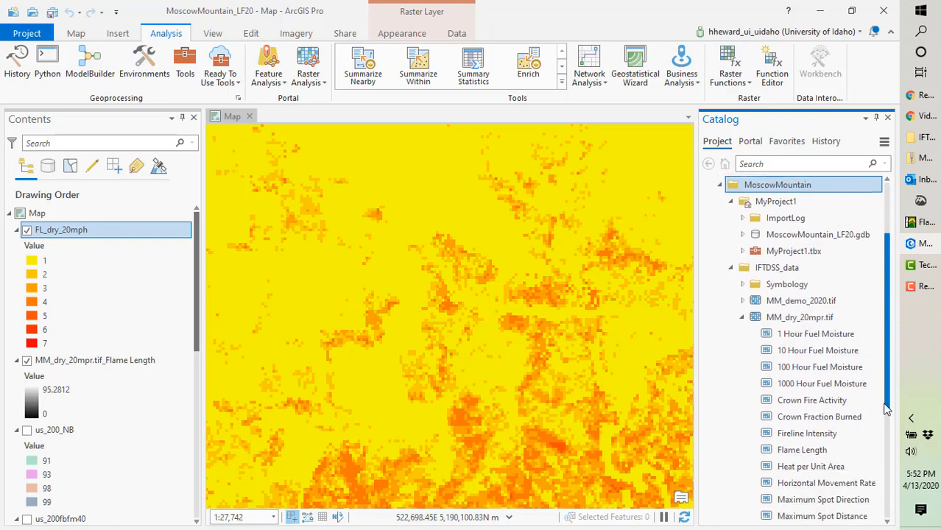
scroll(889, 447, "down", 1)
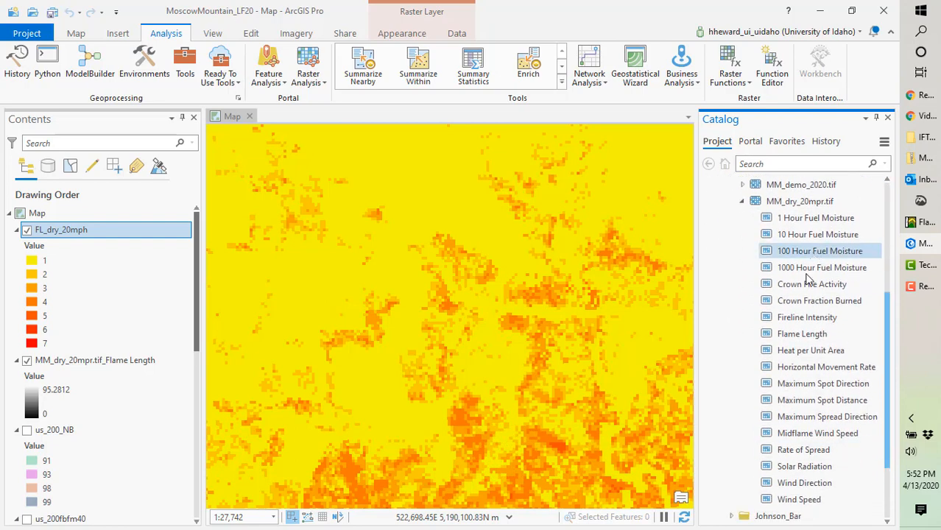
mouse_move(810, 290)
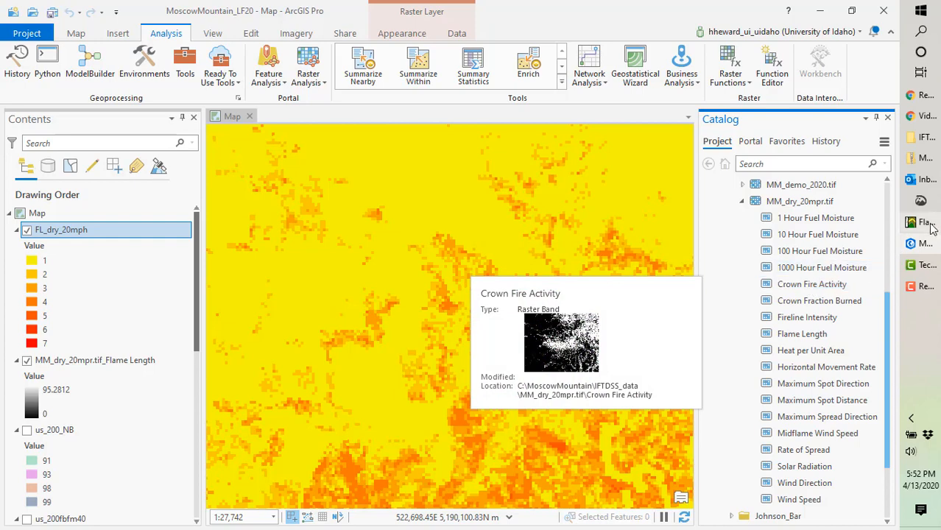
Step: Switch to FlamMap and open its Online Help
mouse_move(927, 224)
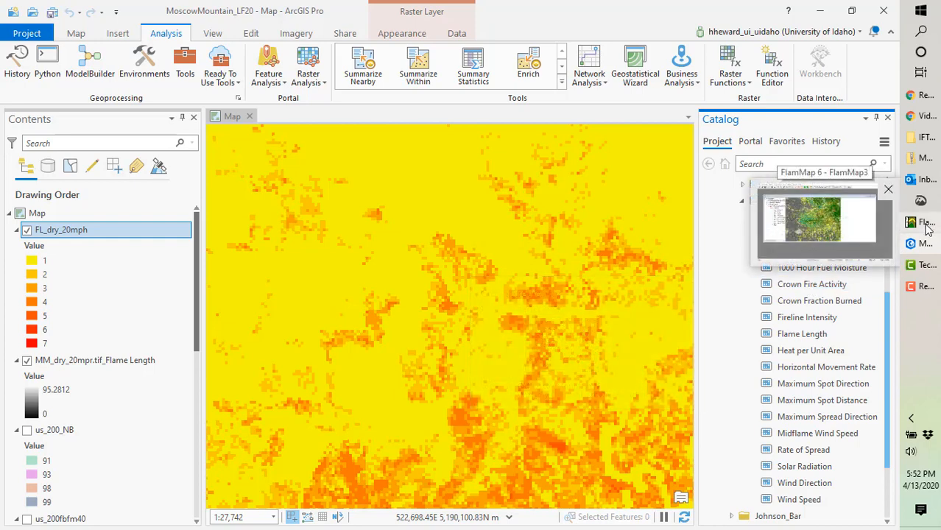
left_click(927, 225)
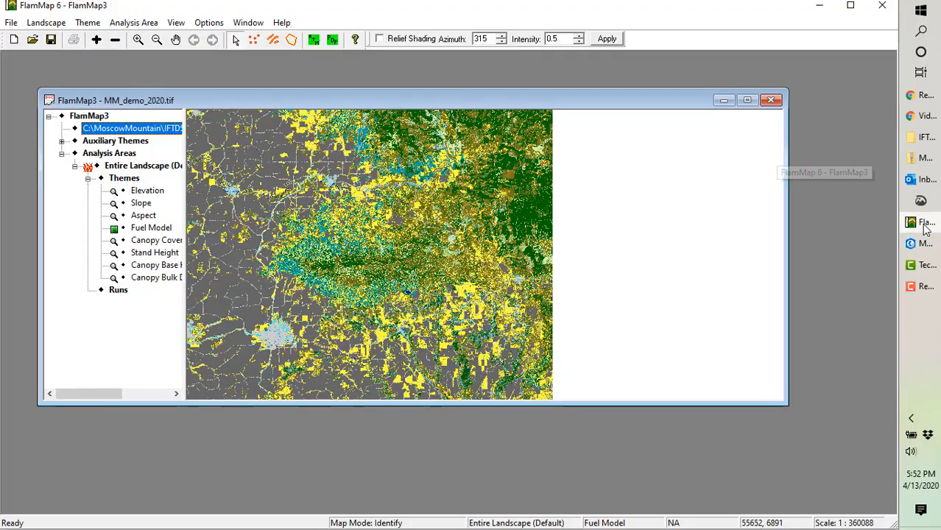
left_click(282, 23)
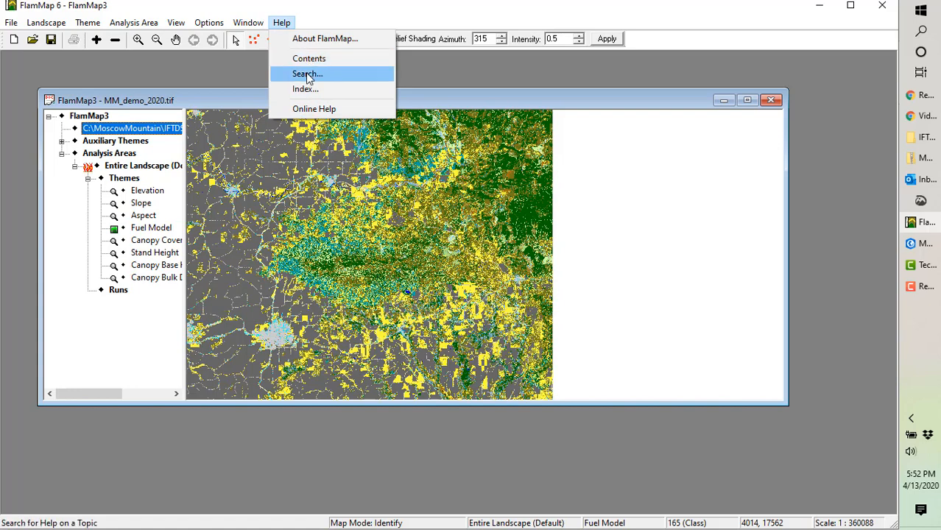
left_click(314, 109)
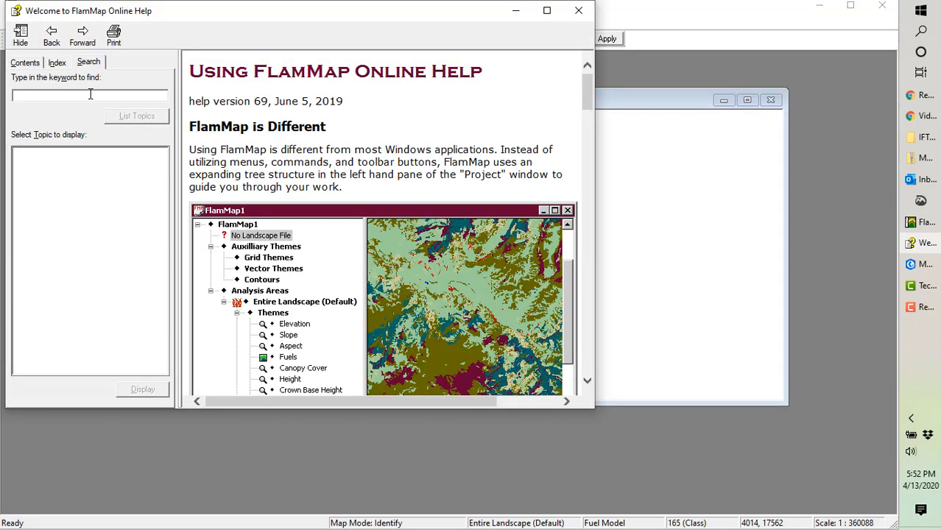
Step: Search the help for "crown fire activity" and display the Crown Fire Activity topic with its classification table
type("fla")
key("BackSpace")
type("crown fire activity")
key("Return")
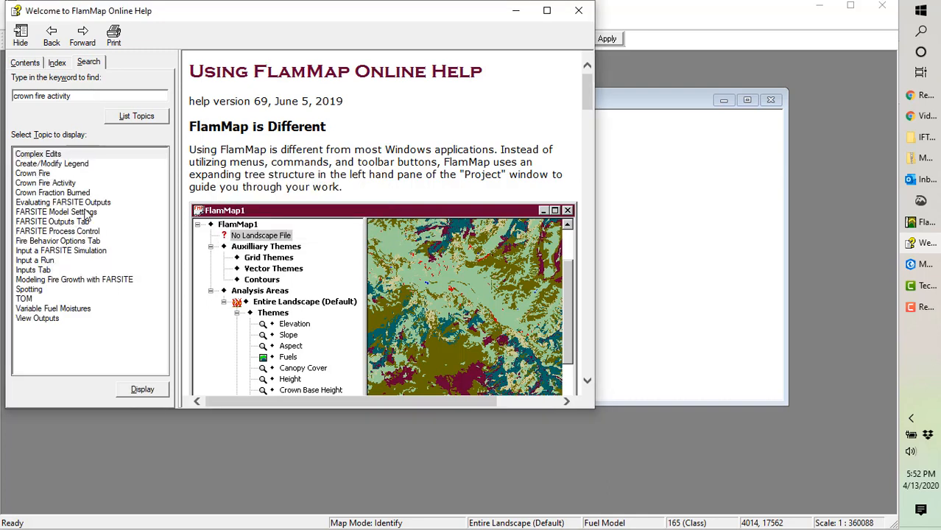
left_click(46, 184)
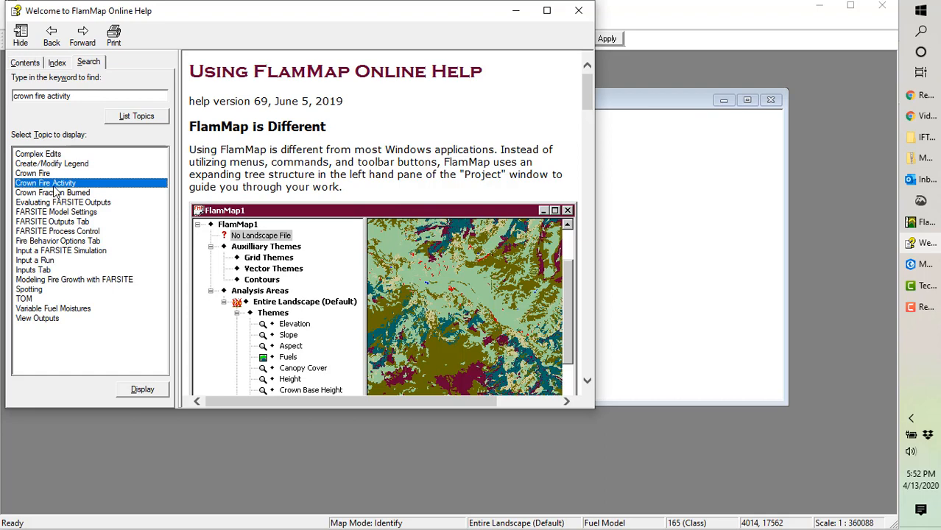
double_click(45, 183)
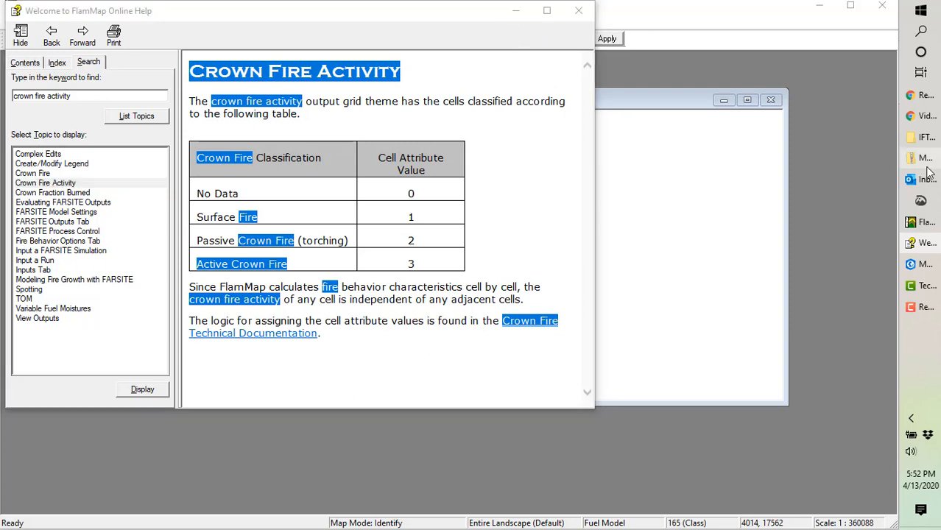
Step: Return to ArcGIS Pro and add the Rate of Spread band of MM_dry_20mpr.tif to the map
key("alt+Tab")
key("Tab")
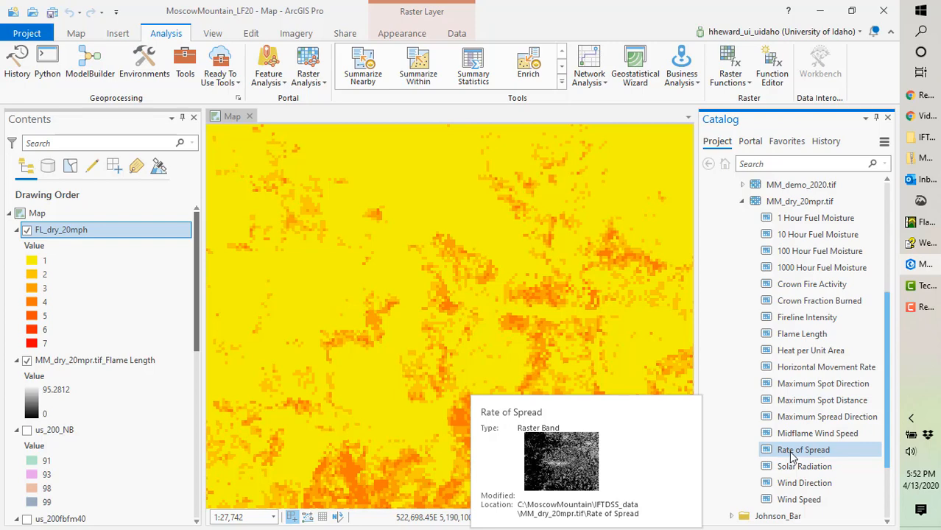
mouse_move(788, 457)
left_mouse_down()
mouse_move(525, 394)
mouse_move(104, 352)
mouse_move(70, 215)
left_mouse_up()
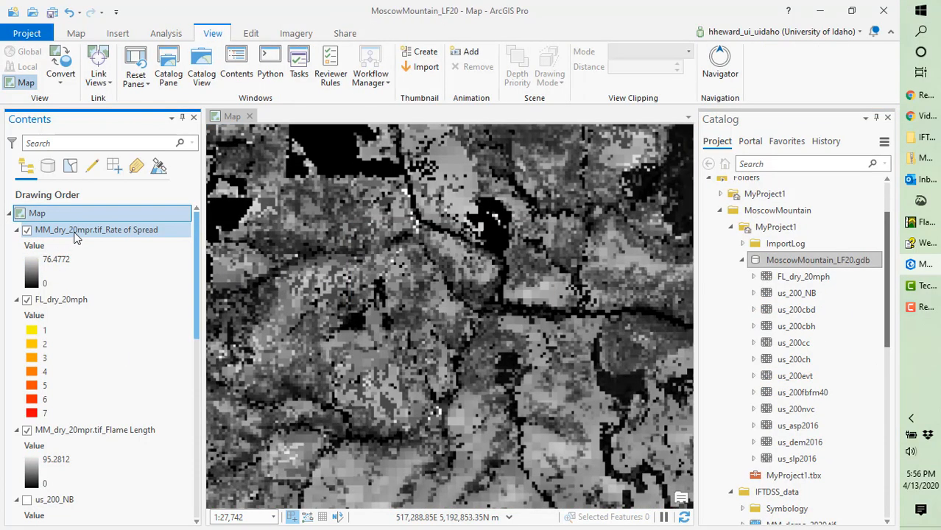
Step: Start exporting the MM_dry_20mpr.tif_Rate of Spread layer as a raster and choose MoscowMountain_LF20.gdb in MyProject1 as the output location
right_click(74, 232)
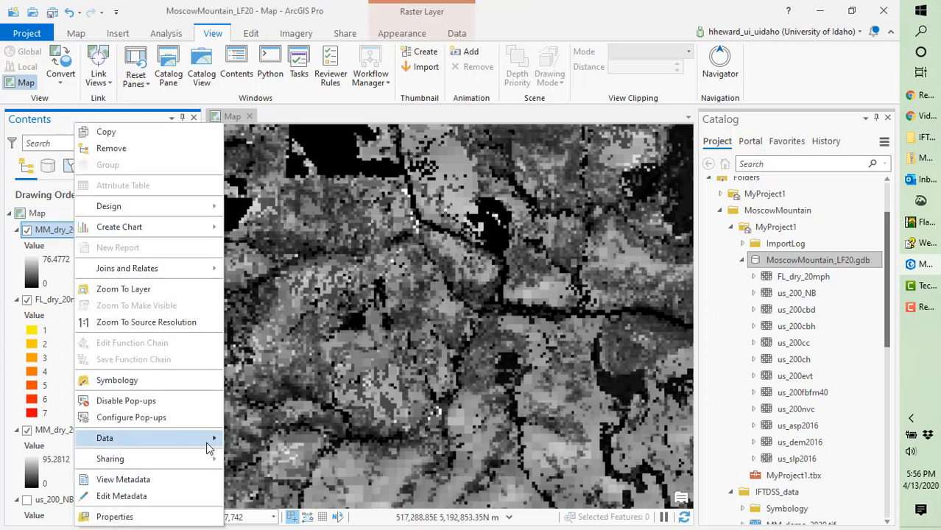
mouse_move(217, 444)
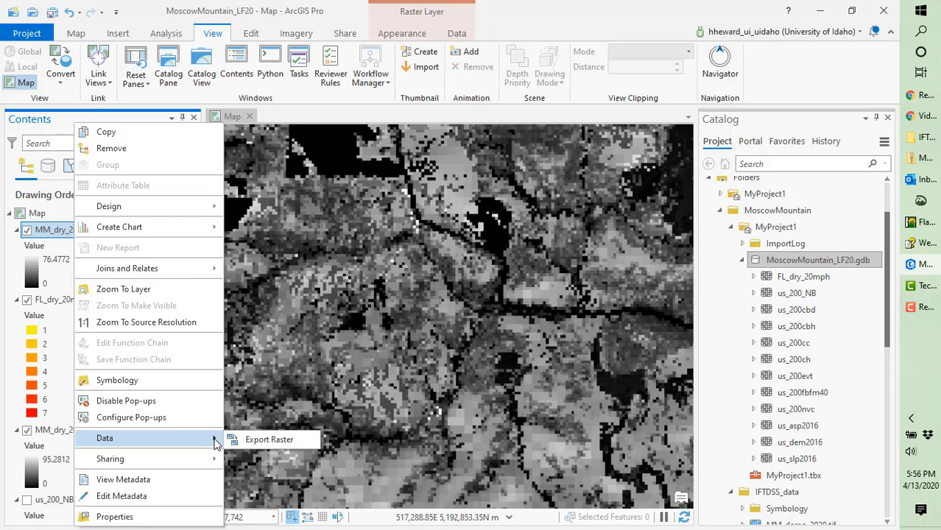
left_click(259, 444)
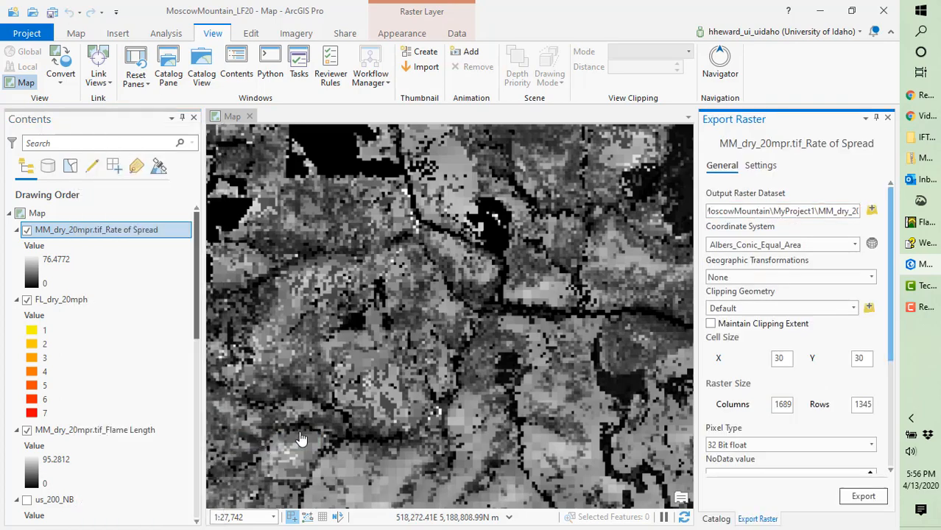
left_click(873, 211)
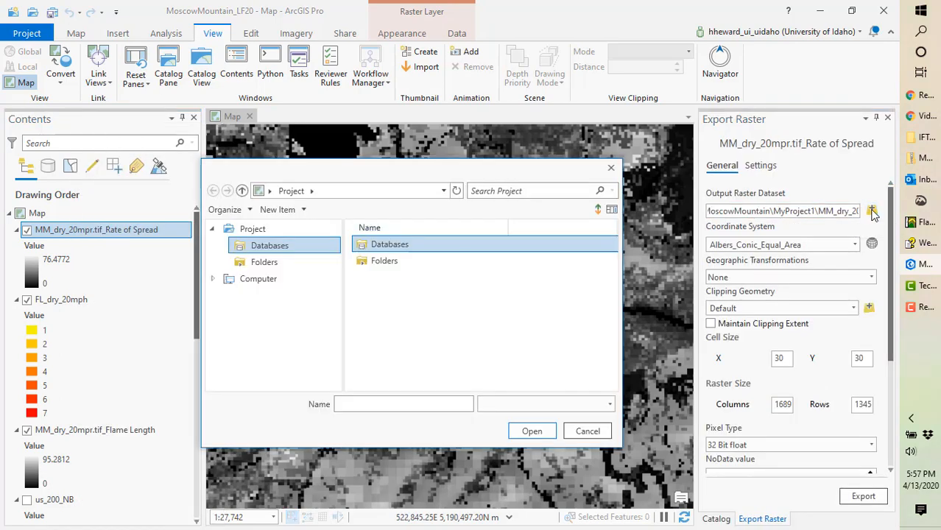
left_click(363, 262)
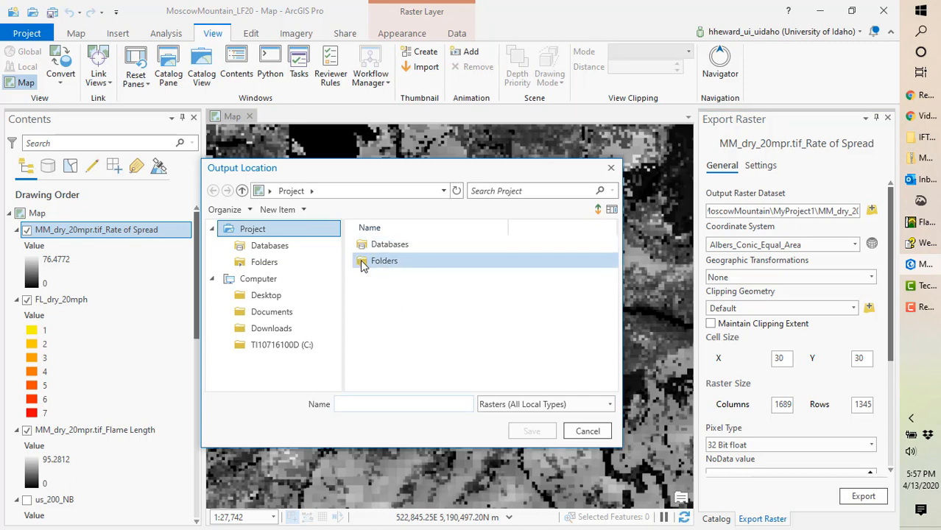
double_click(363, 264)
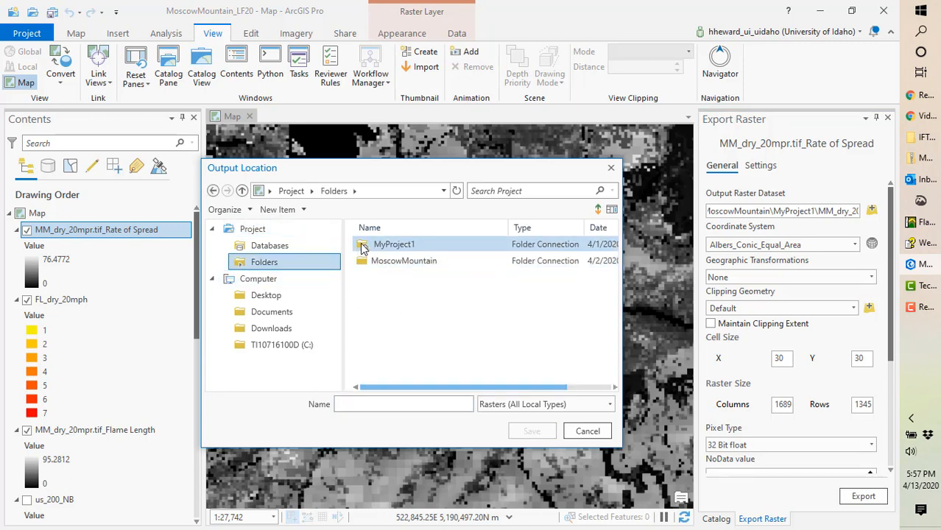
double_click(361, 245)
left_click(366, 261)
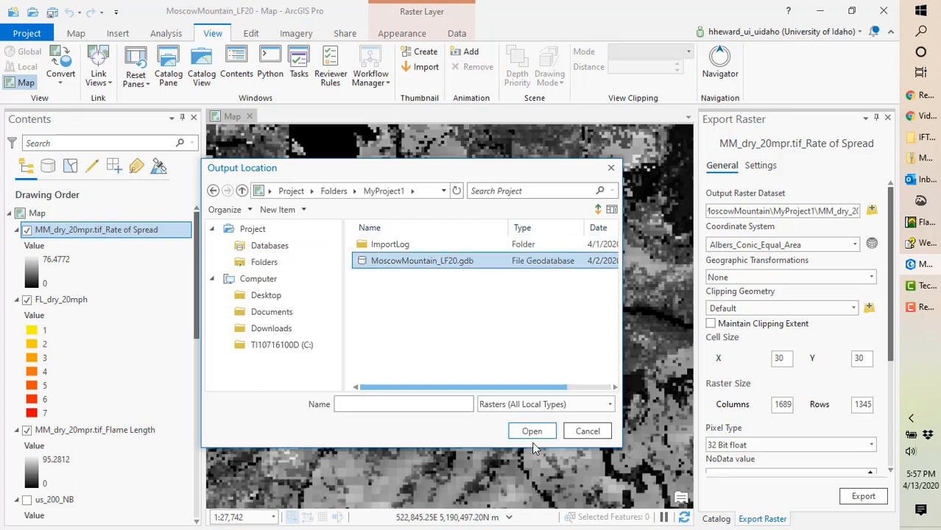
left_click(525, 429)
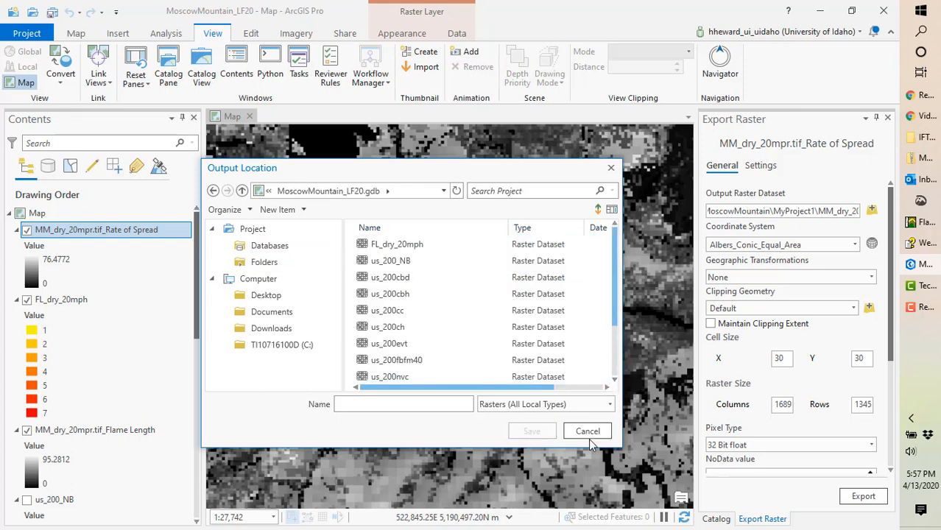
Step: Name the output raster ROS_dry20mph, export it, and close the export settings
left_click(414, 408)
type("ROS_dry20mph")
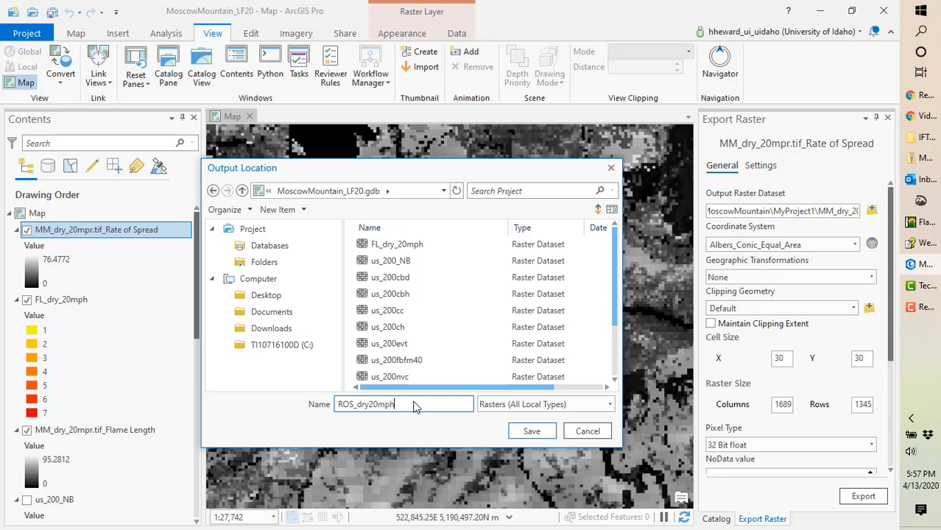
left_click(532, 431)
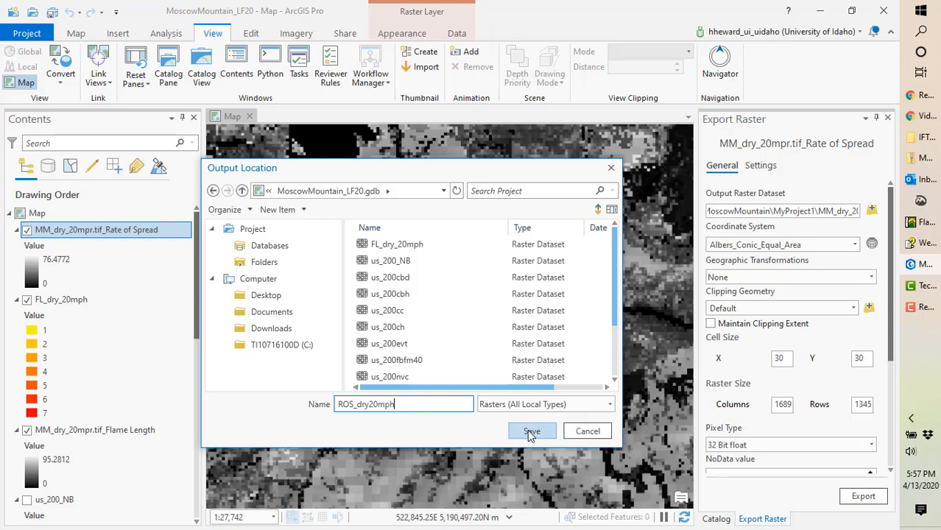
left_click(864, 497)
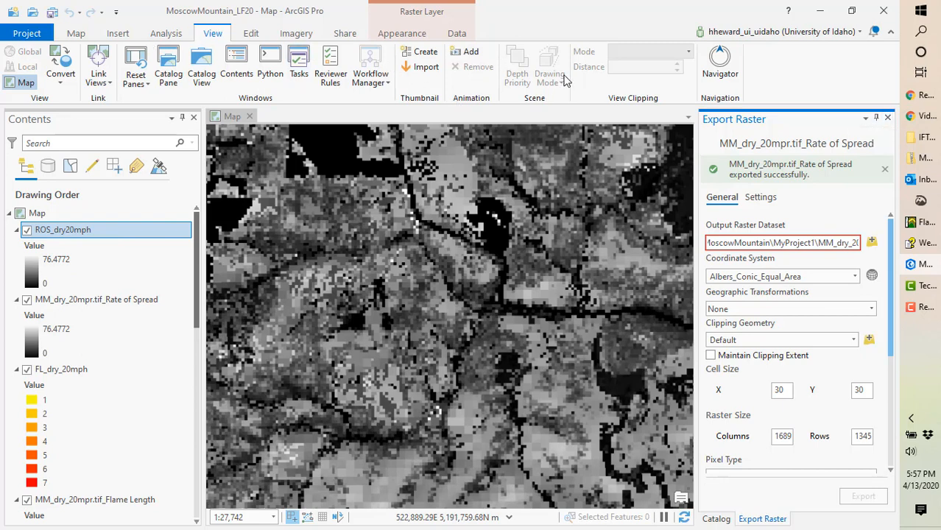
left_click(887, 118)
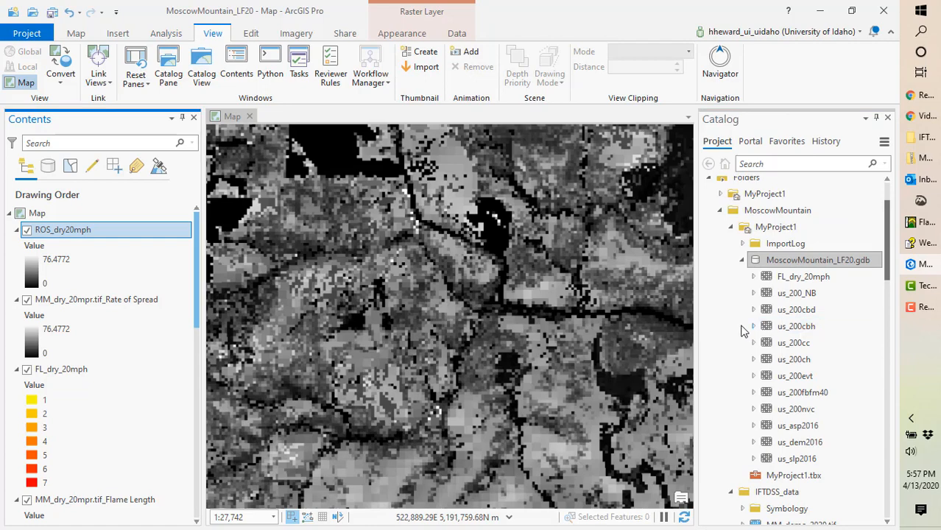
Step: Refresh MoscowMountain_LF20.gdb in the catalog and remove the MM_dry_20mpr.tif_Rate of Spread layer from the map
right_click(771, 264)
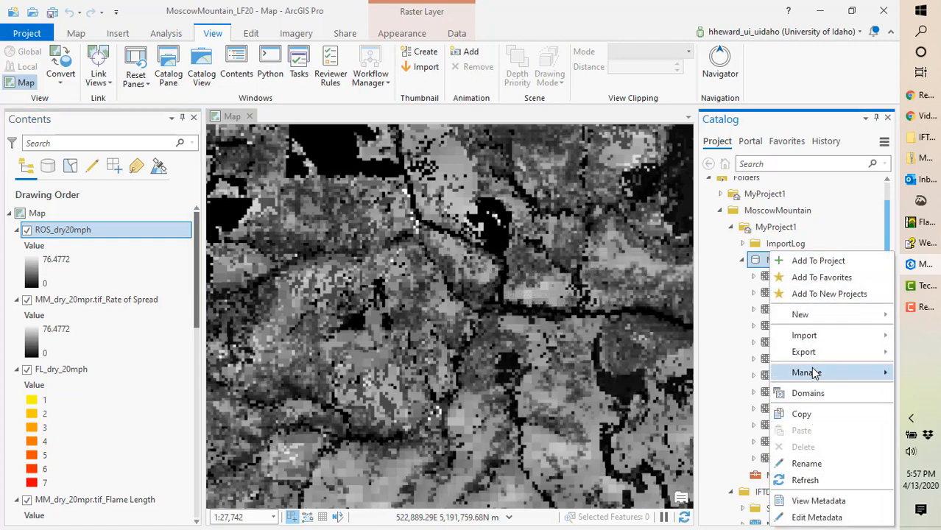
left_click(805, 480)
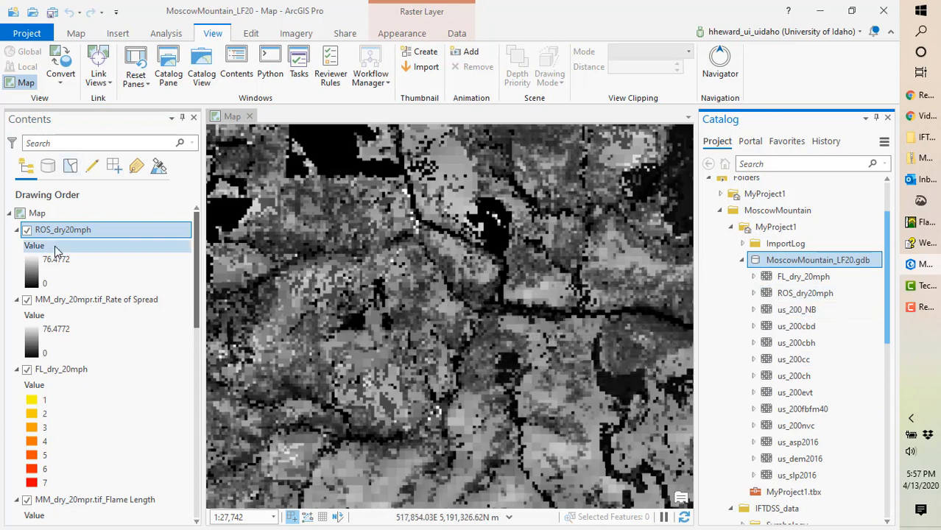
right_click(81, 299)
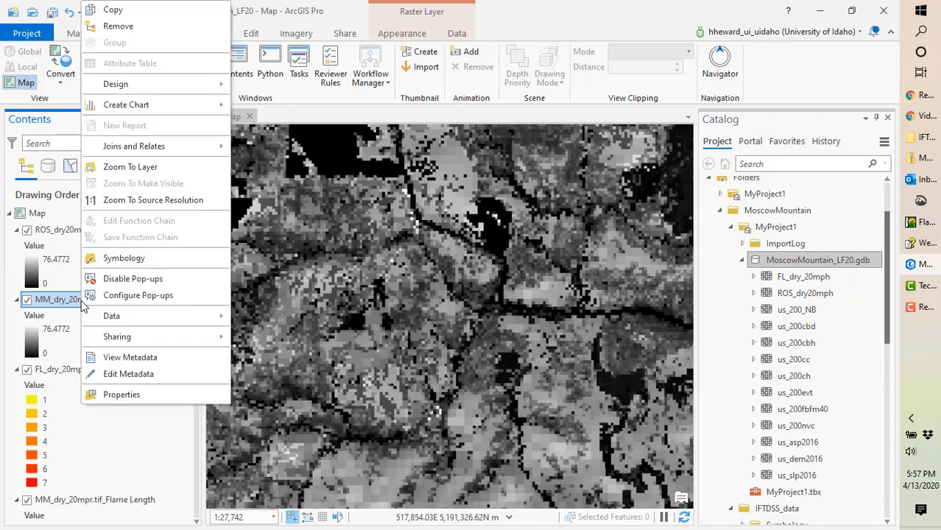
left_click(118, 27)
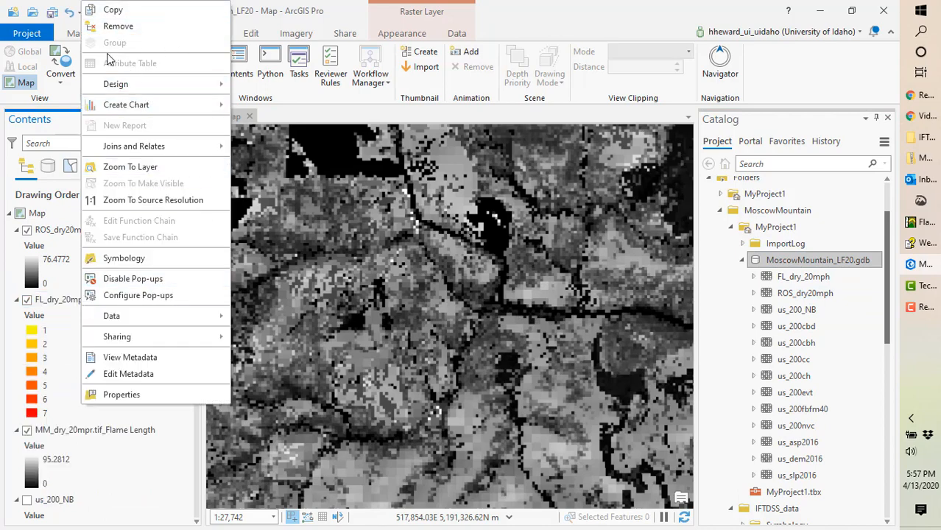
Step: Symbolize the ROS_dry20mph layer with a continuous light-orange-to-red color scheme
left_click(59, 234)
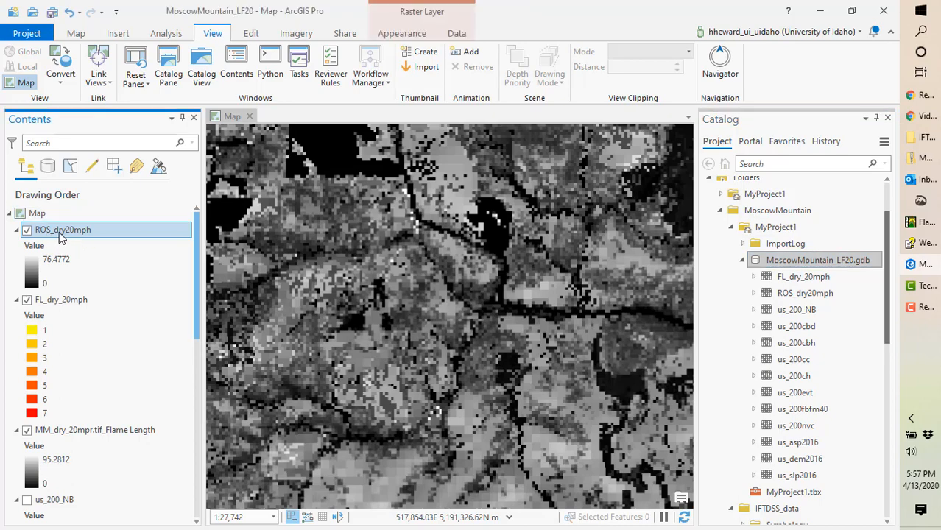
right_click(62, 236)
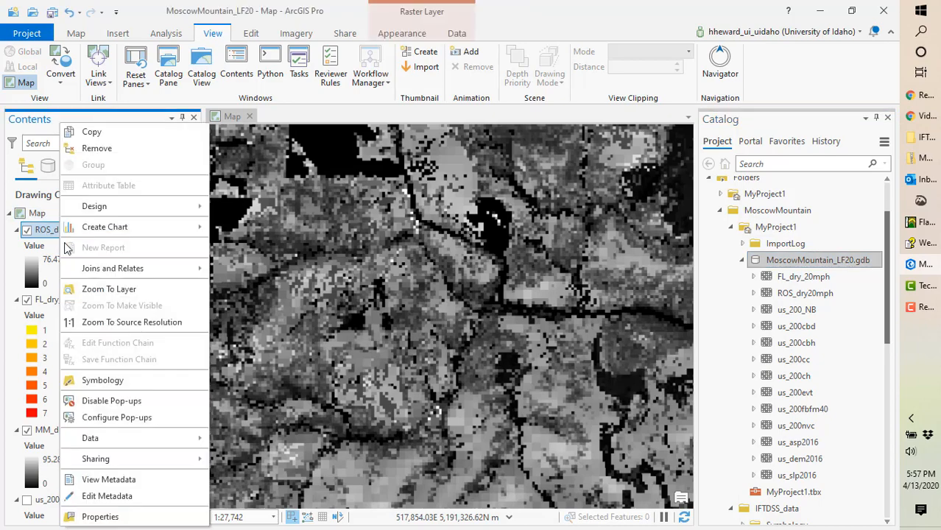
key("Return")
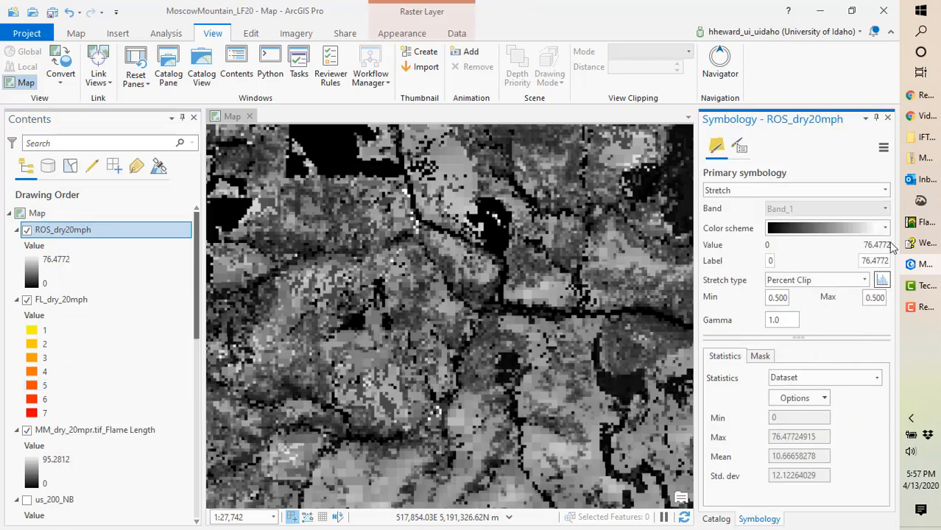
left_click(885, 228)
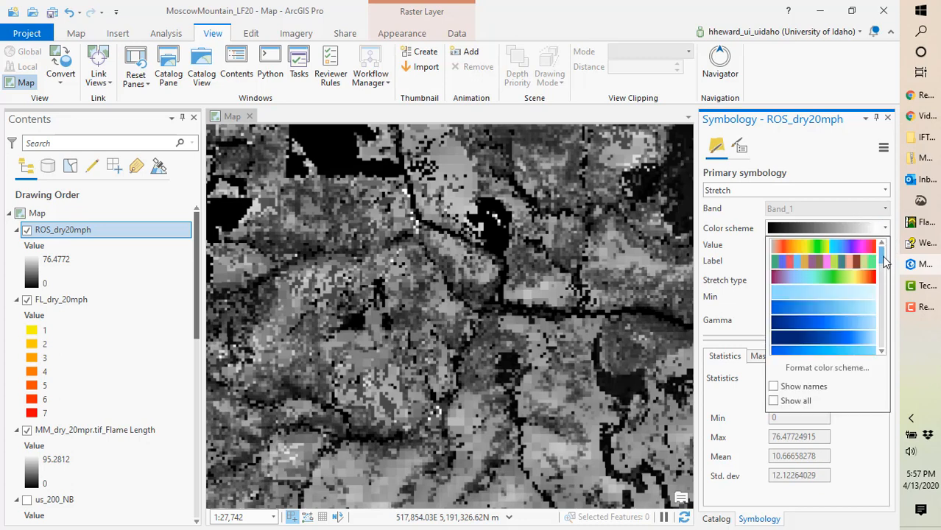
left_click_drag(884, 262, 883, 291)
left_click(838, 263)
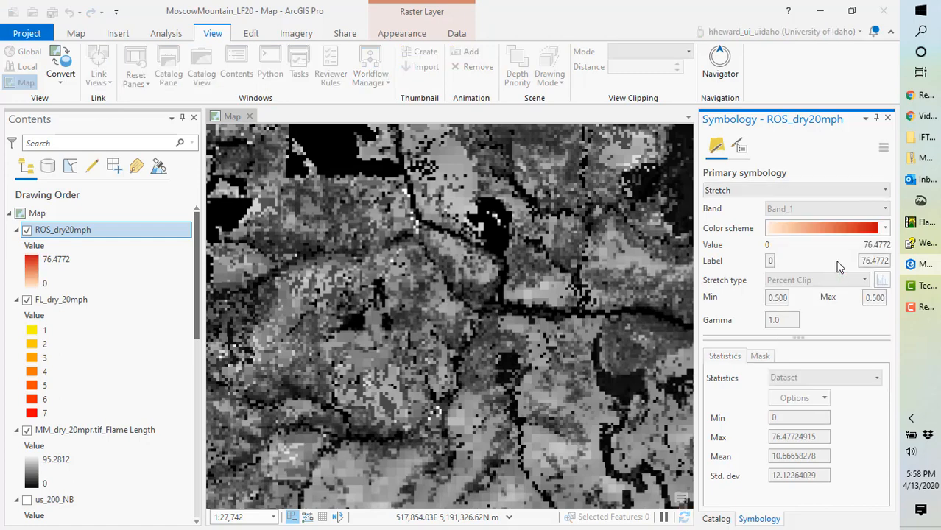